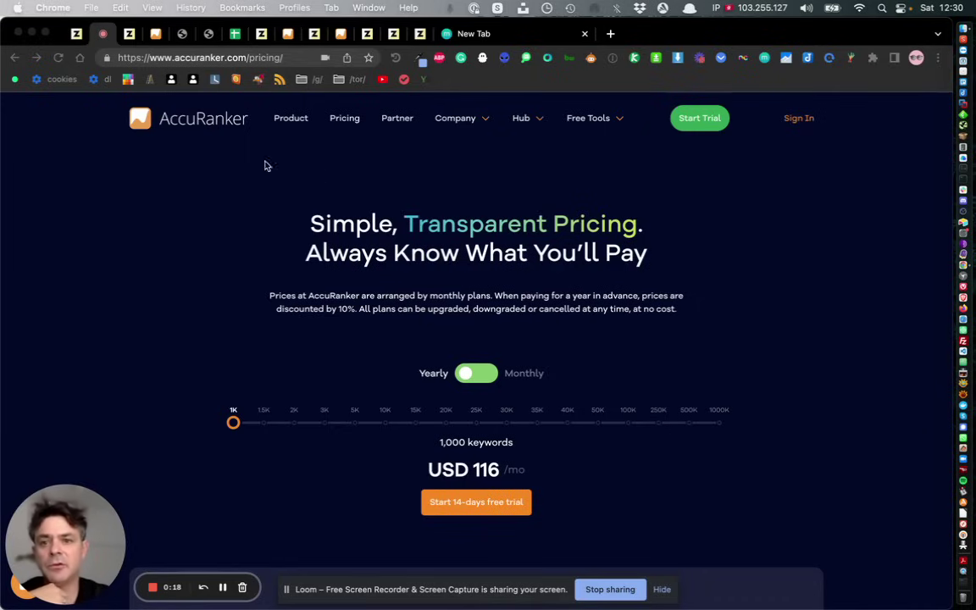
Open the Zutrix pricing page and check the Pro plan's monthly price and its 1000 daily keyword allowance
left_click(76, 33)
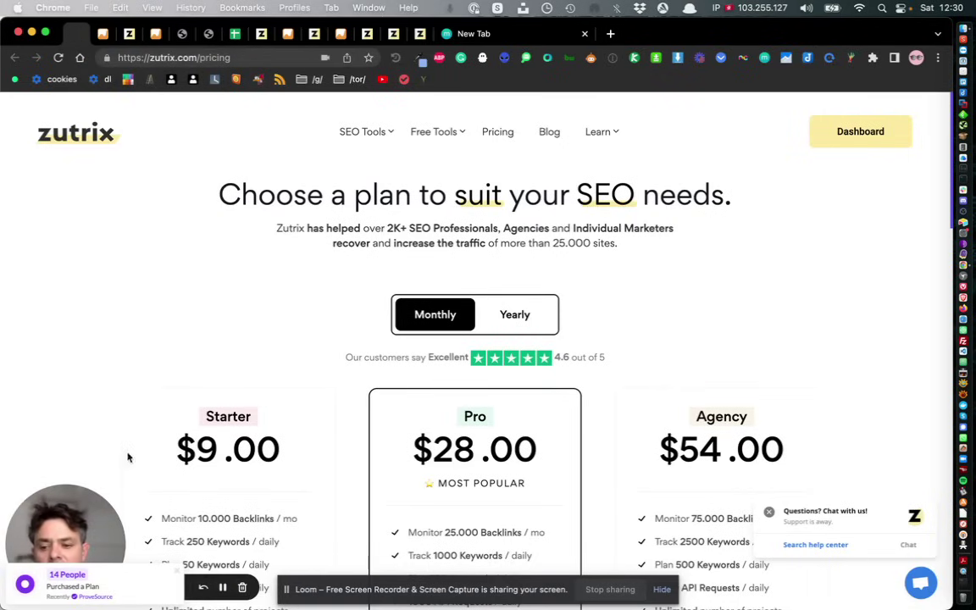
left_click_drag(91, 521, 93, 450)
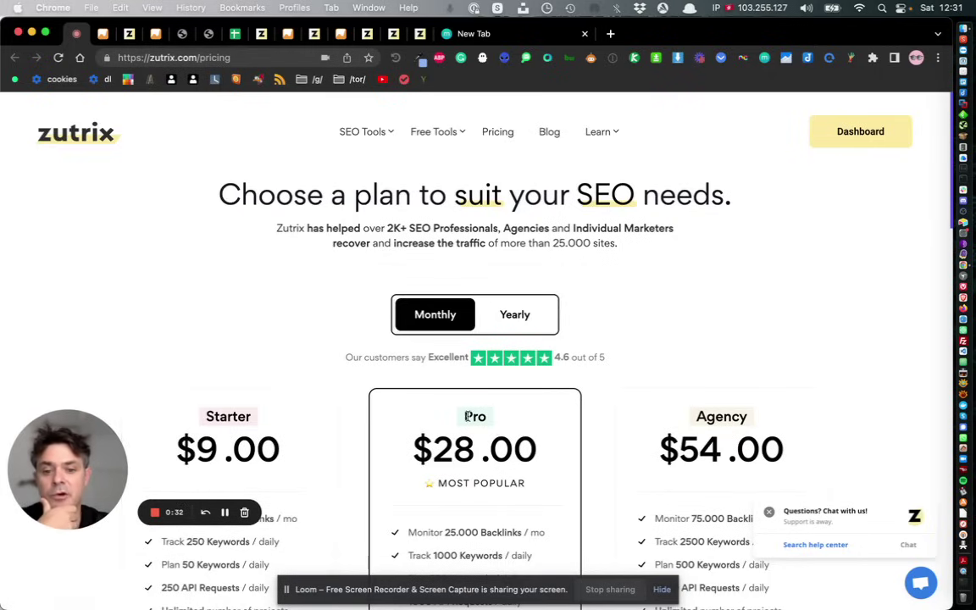
scroll(470, 417, "down", 1)
double_click(462, 428)
scroll(477, 421, "down", 4)
left_click_drag(433, 449, 481, 449)
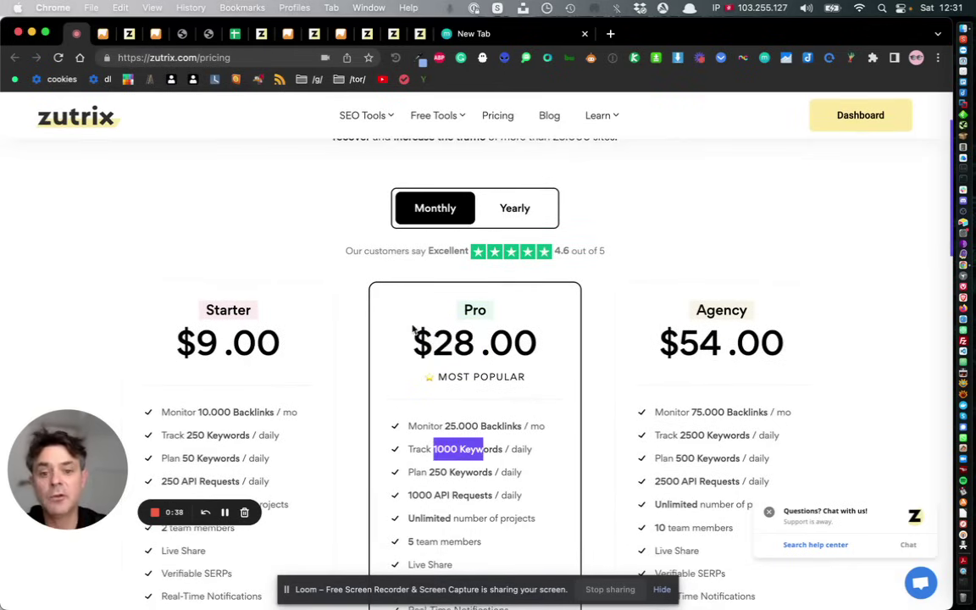
On the AccuRanker pricing page, switch to monthly billing and check the price for 1,000 keywords
left_click(103, 34)
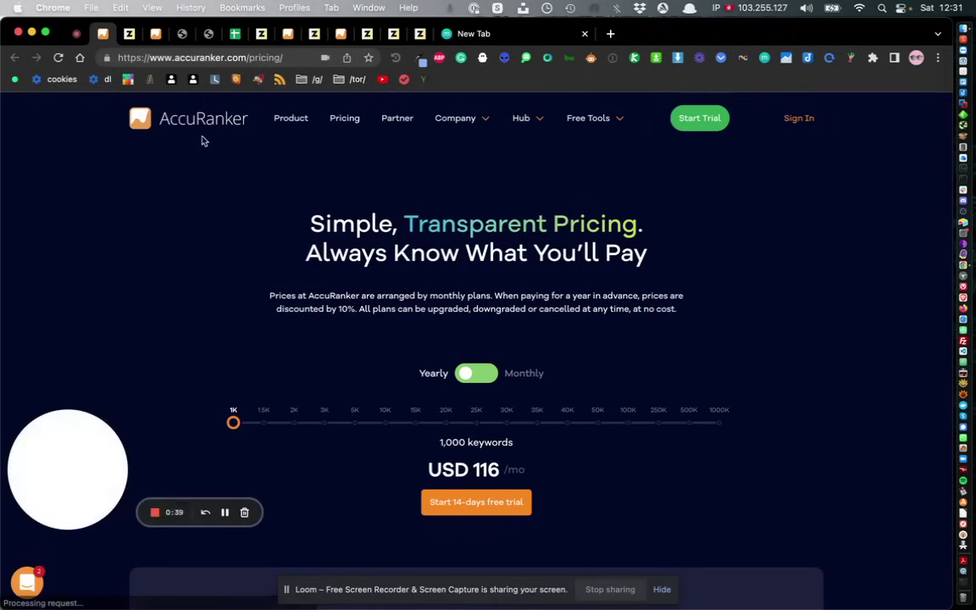
double_click(442, 443)
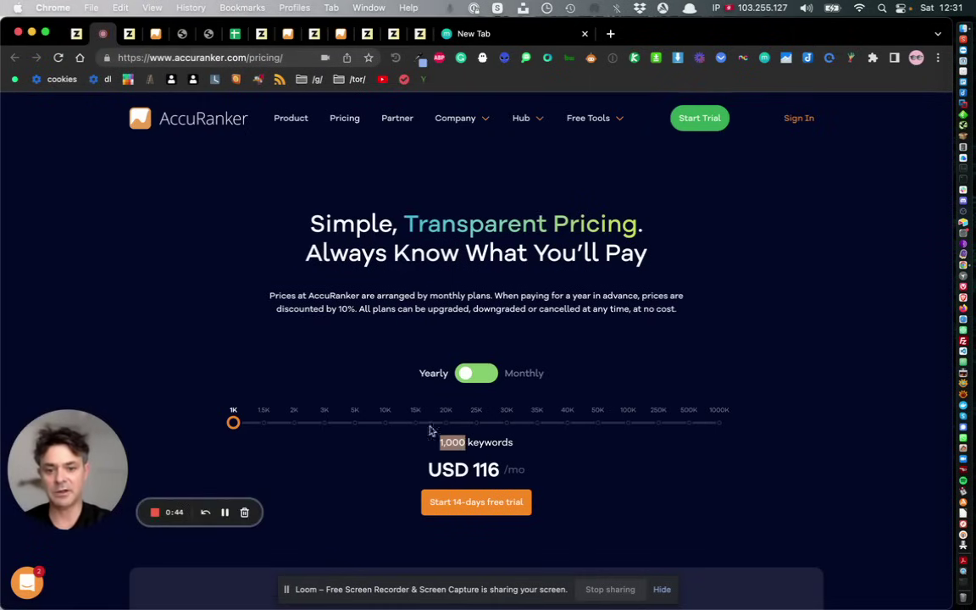
left_click(477, 373)
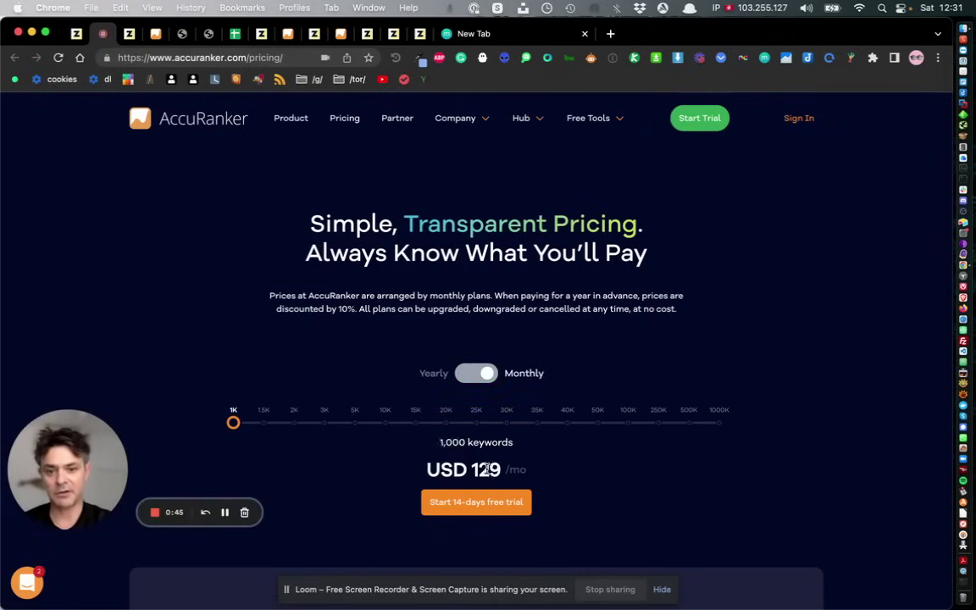
double_click(485, 469)
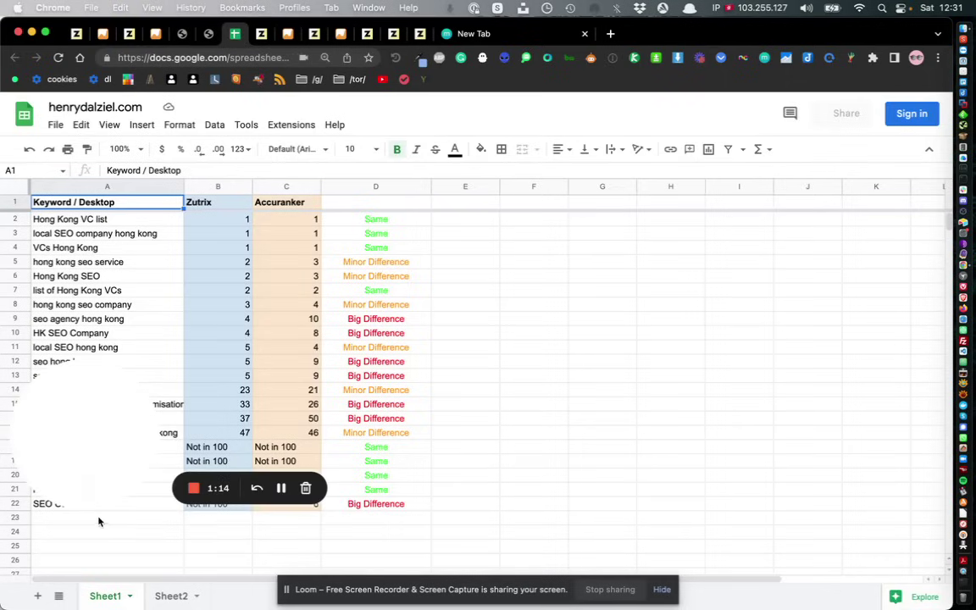
In the henrydalziel.com spreadsheet, review the desktop keyword list and the Zutrix and Accuranker ranking columns
left_click_drag(85, 420, 579, 360)
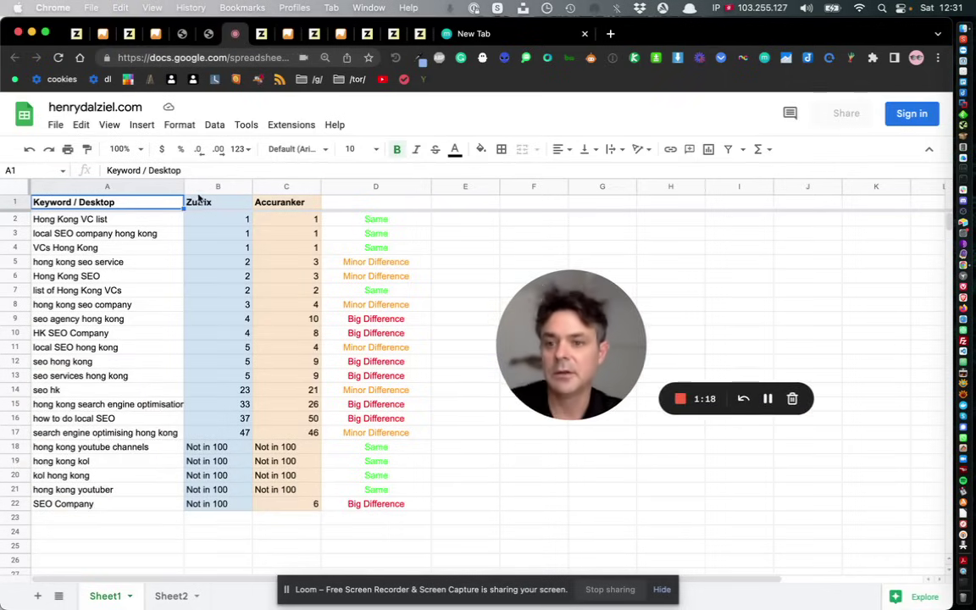
left_click(98, 217)
left_click(106, 249)
left_click(93, 219)
left_click(119, 389, "shift")
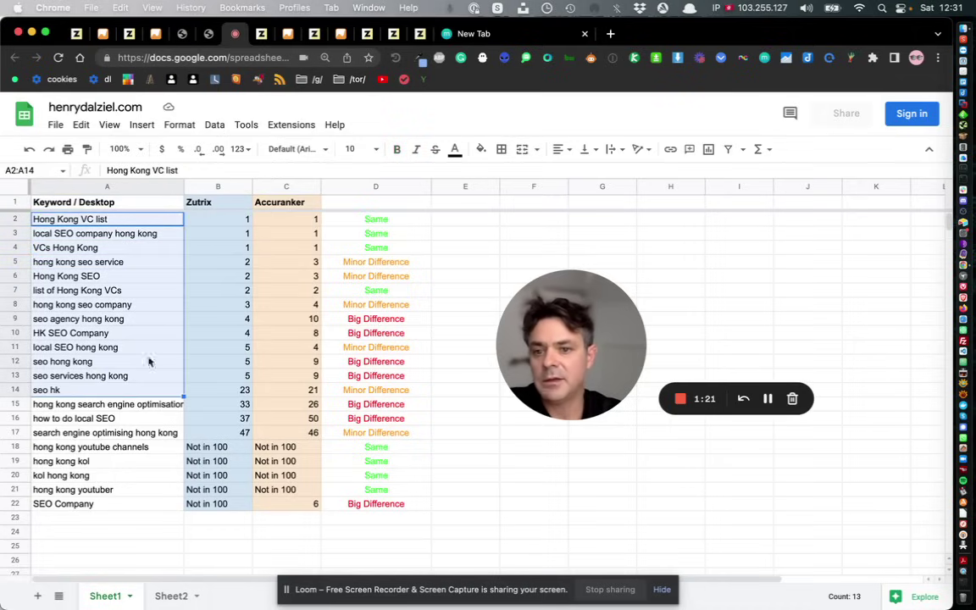
left_click(219, 187)
left_click(280, 188)
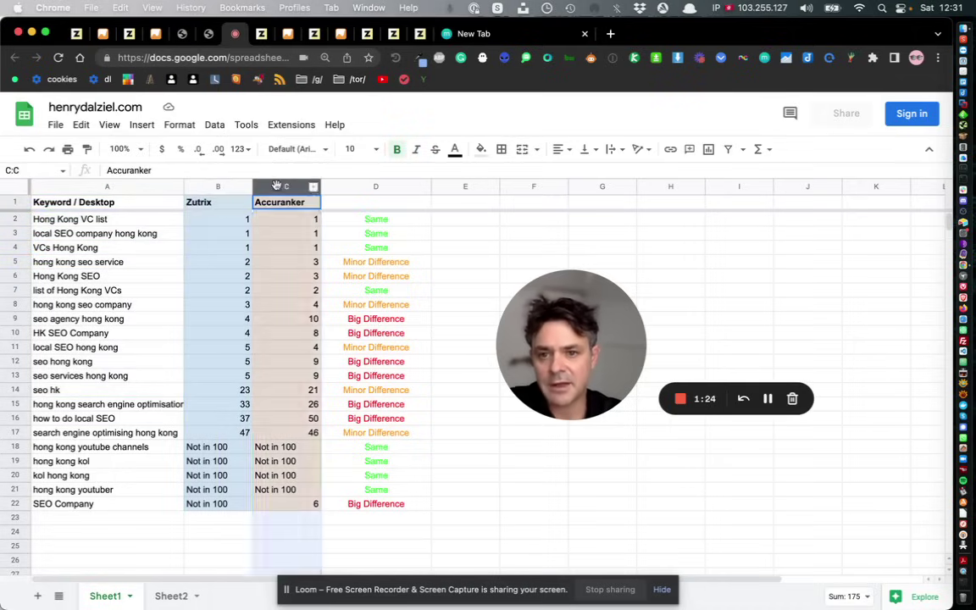
left_click(281, 261)
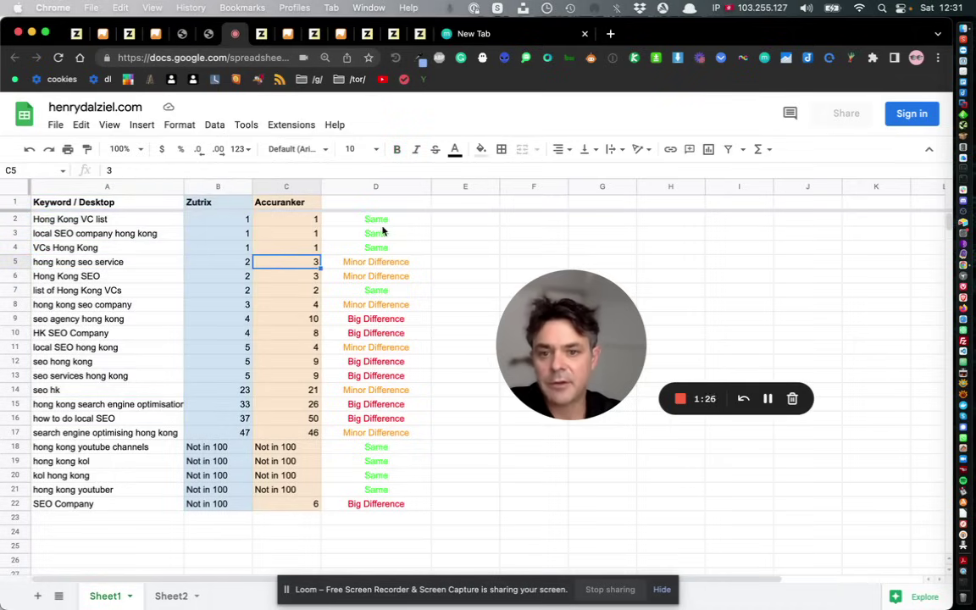
Compare the Same, Minor Difference and Big Difference labels with the two tools' rankings, including rows 5, 9 and 10
left_click_drag(384, 224, 384, 250)
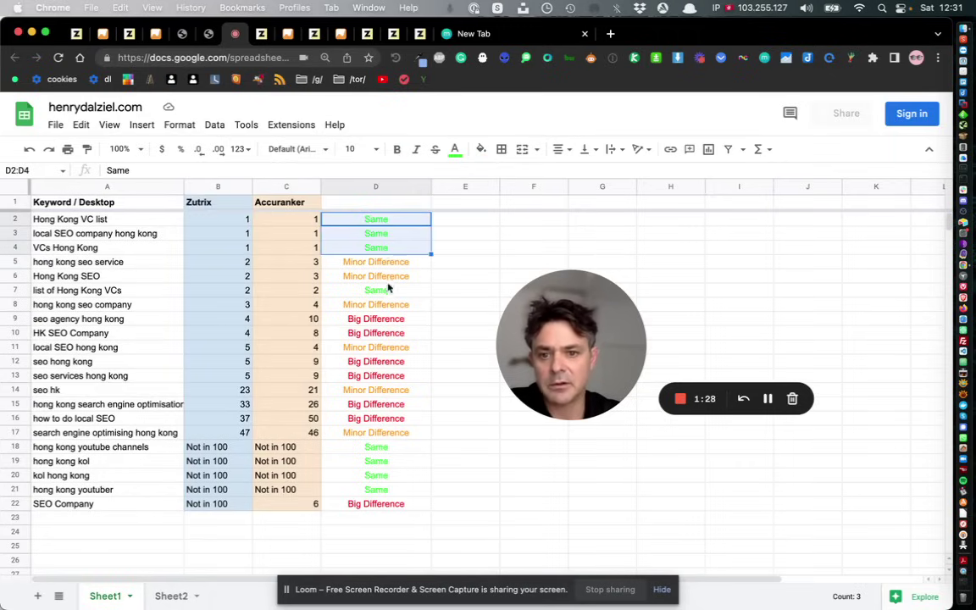
left_click(390, 263)
left_click(246, 261)
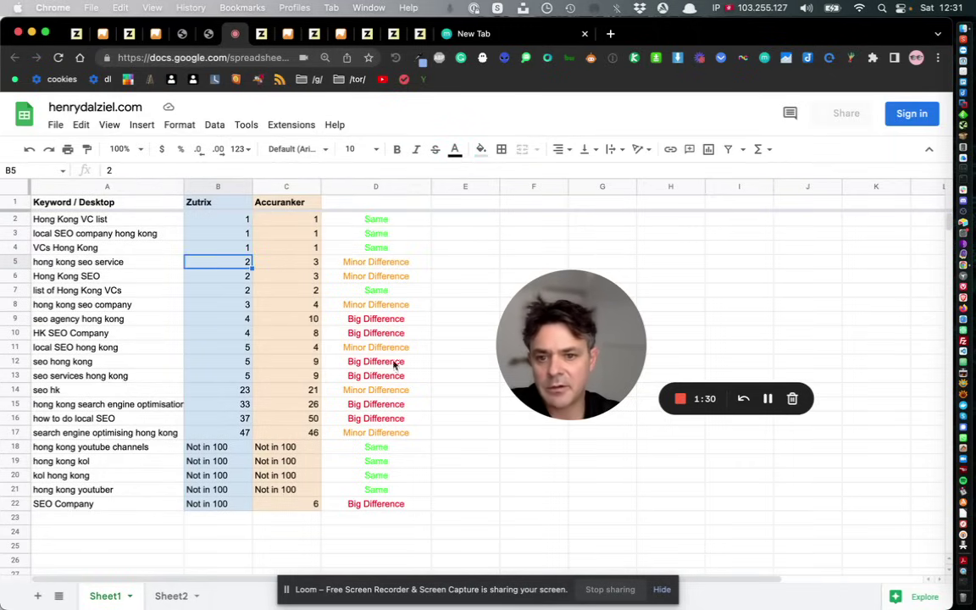
left_click(234, 321)
left_click_drag(235, 325, 301, 337)
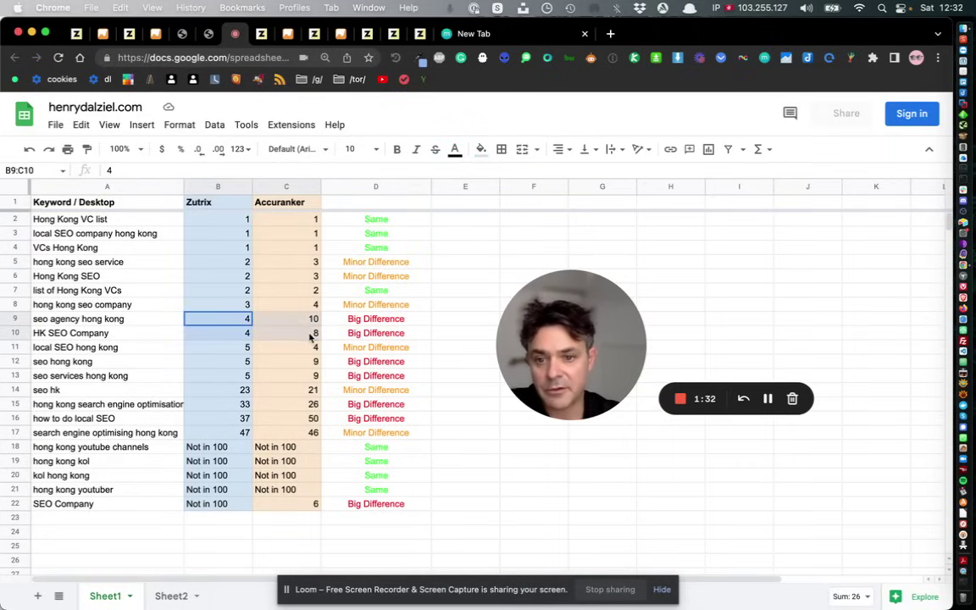
Examine the SEO Company row, and compare the Zutrix and Accuranker rankings for Hong Kong SEO
left_click(92, 507)
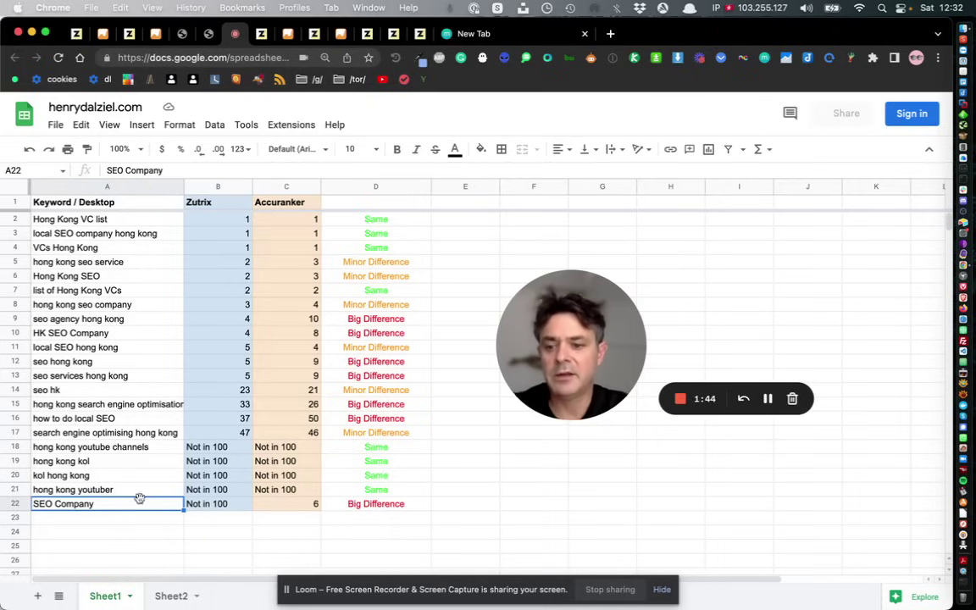
left_click(17, 505)
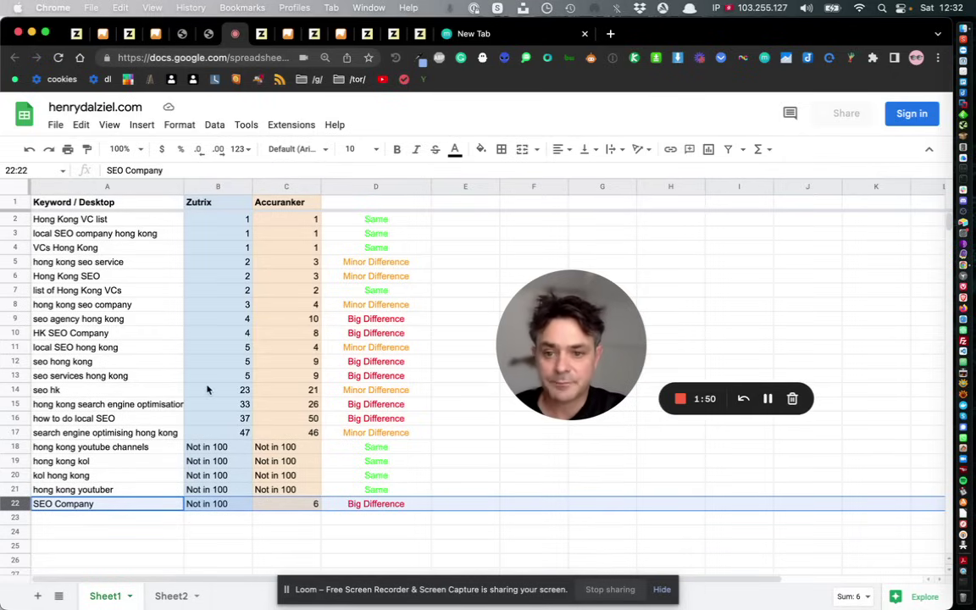
left_click(16, 276)
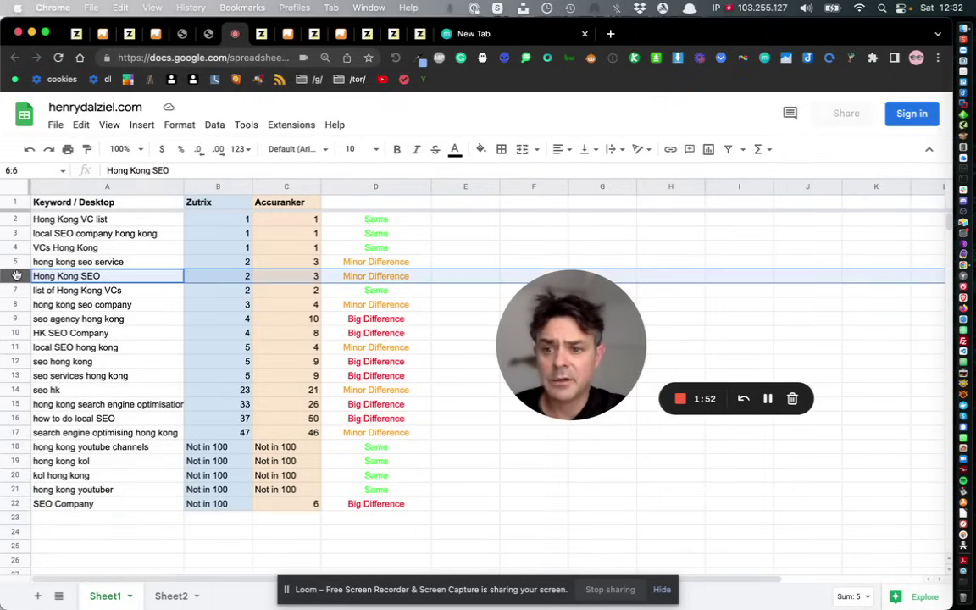
left_click(91, 277)
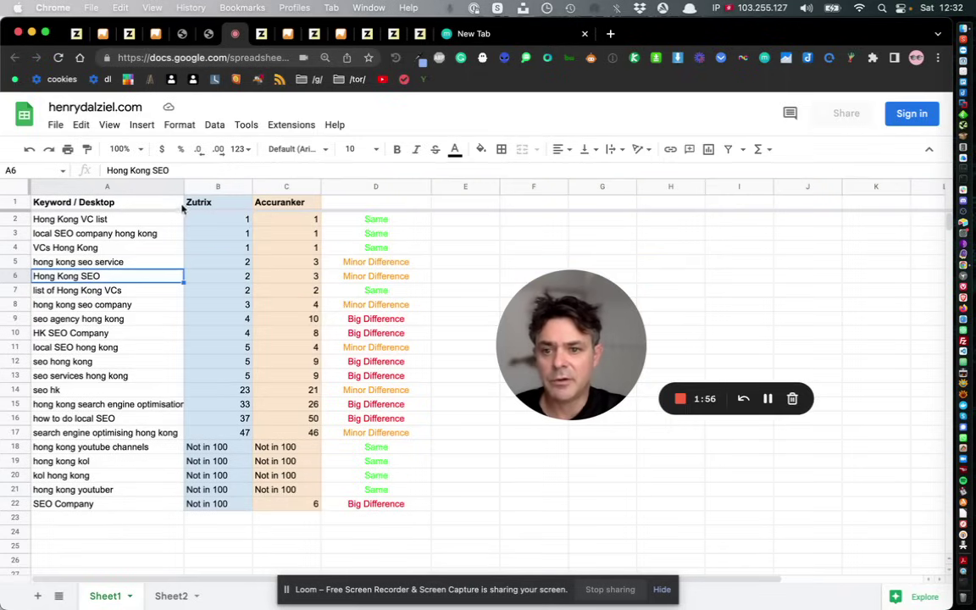
left_click(226, 280)
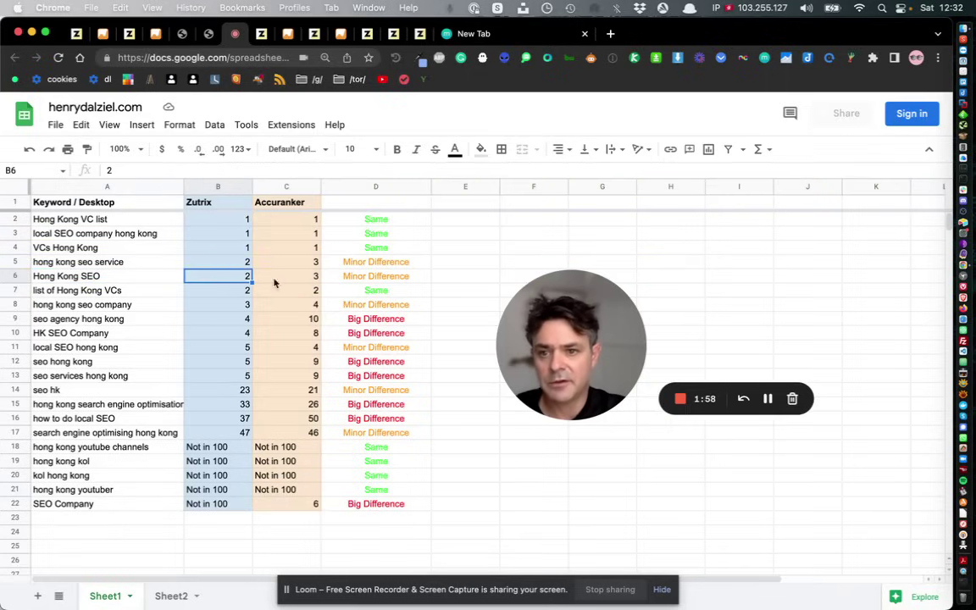
left_click(296, 279)
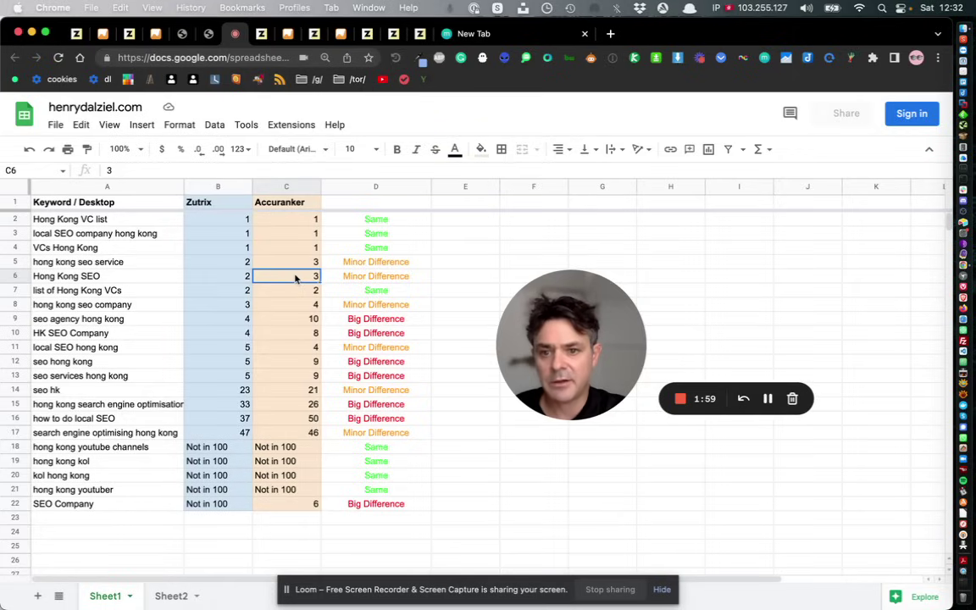
Open the desktop ranking probabilities report for Hong Kong SEO and check the keyword, device, location and sample count in its title
left_click(183, 35)
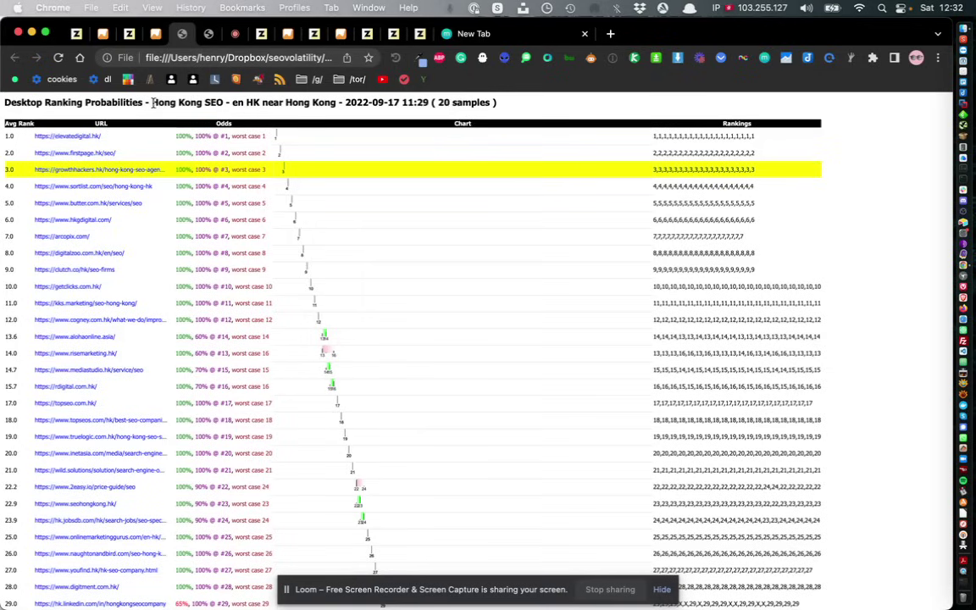
left_click_drag(153, 102, 223, 102)
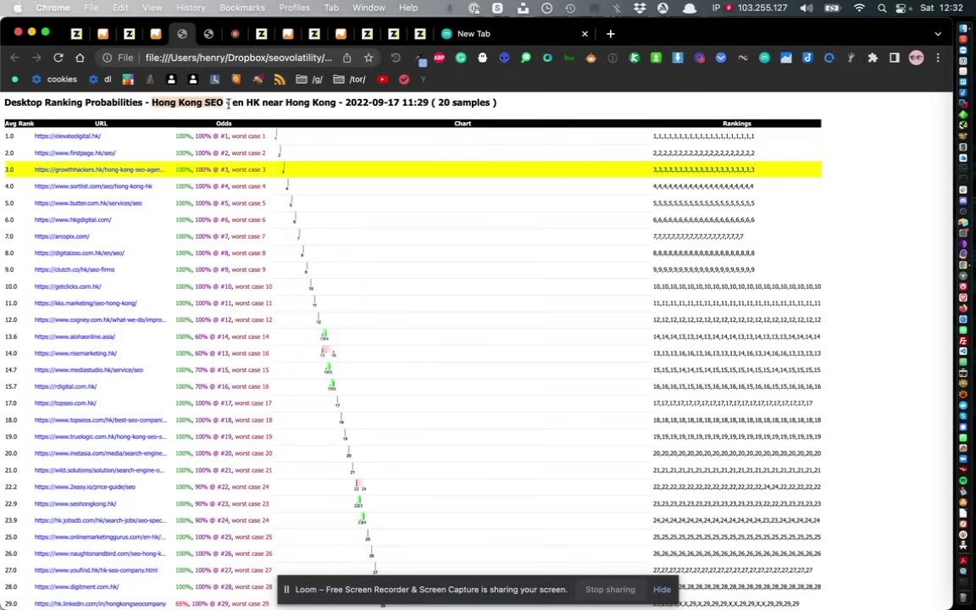
left_click(207, 101)
double_click(32, 102)
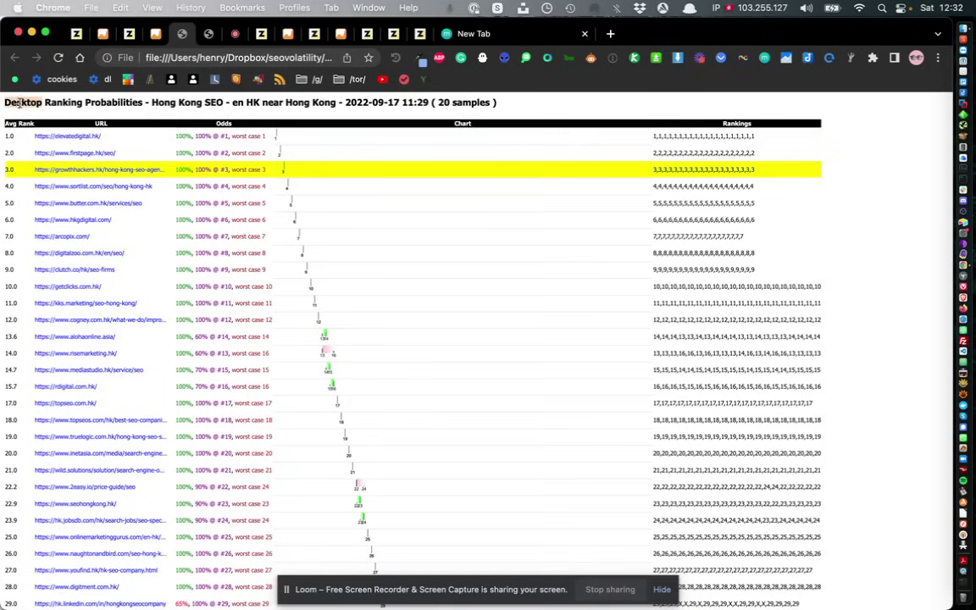
left_click_drag(262, 101, 337, 102)
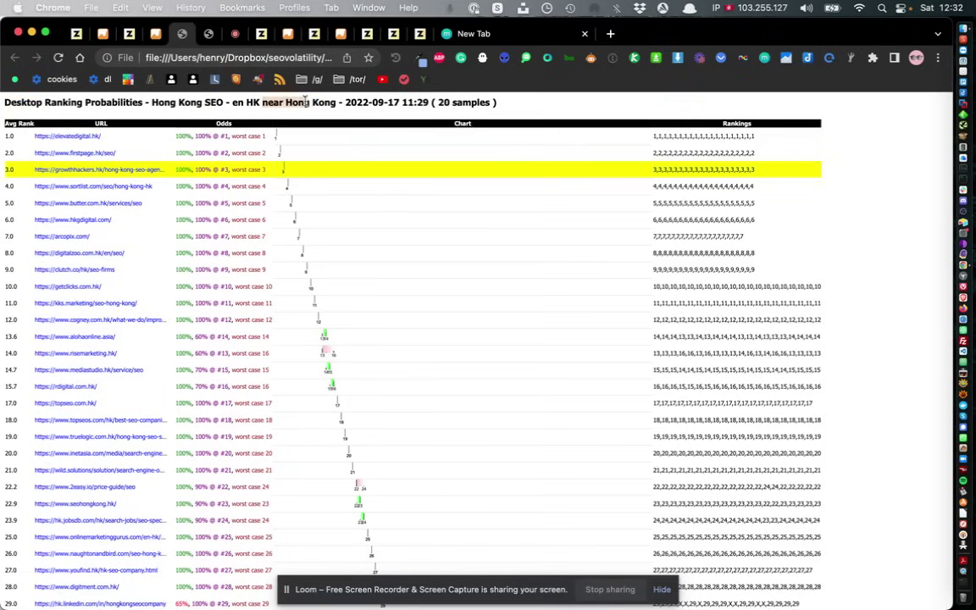
left_click_drag(438, 102, 484, 102)
left_click(598, 155)
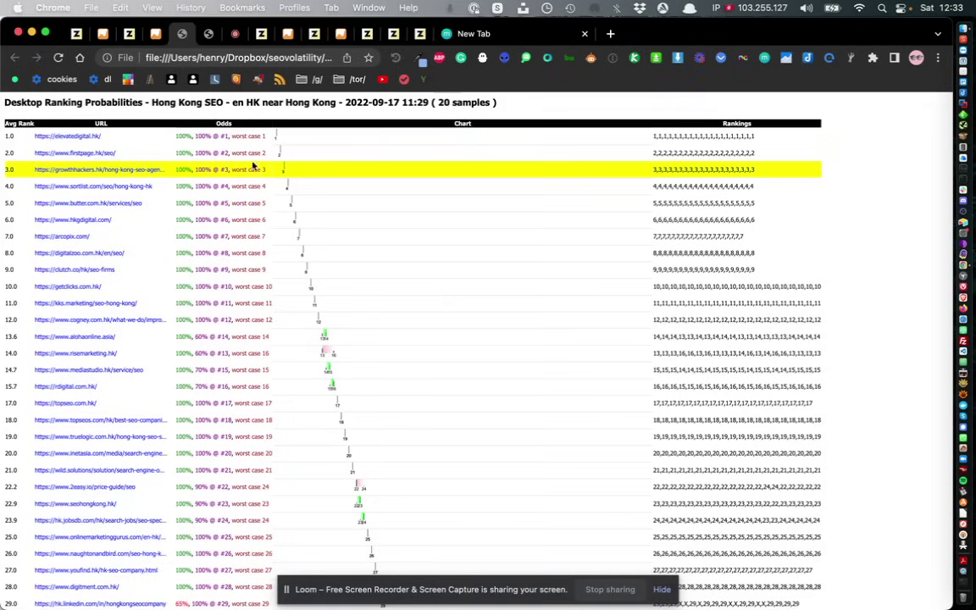
Examine the sampled desktop rankings in the highlighted growthhackers.hk row for the Hong Kong SEO keyword
left_click_drag(153, 102, 227, 103)
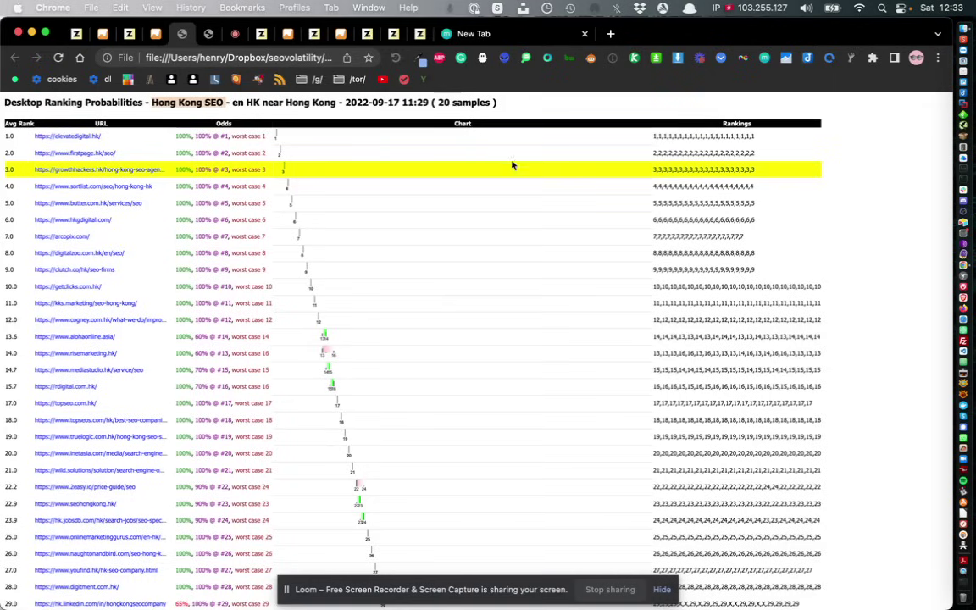
left_click(642, 167)
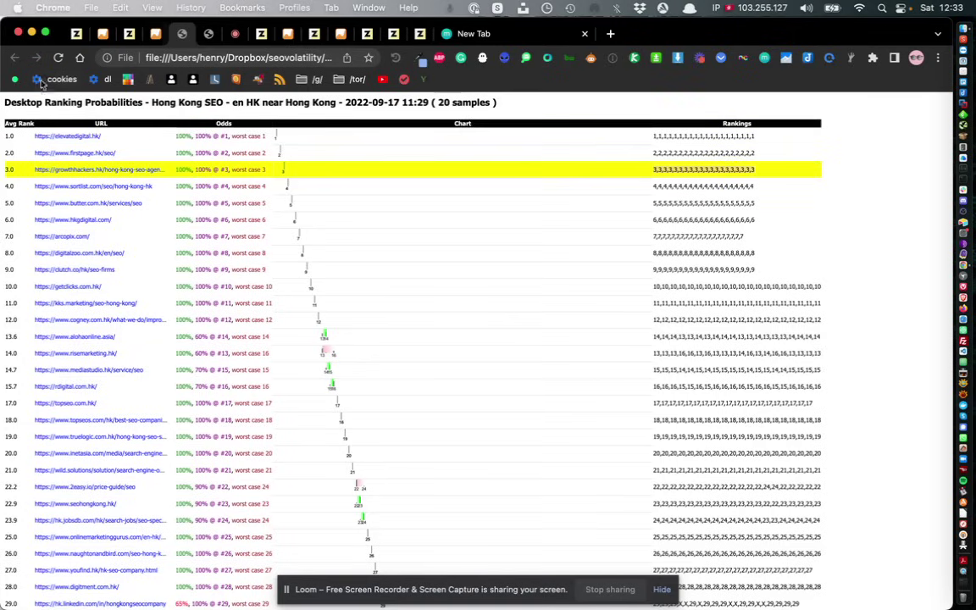
double_click(19, 102)
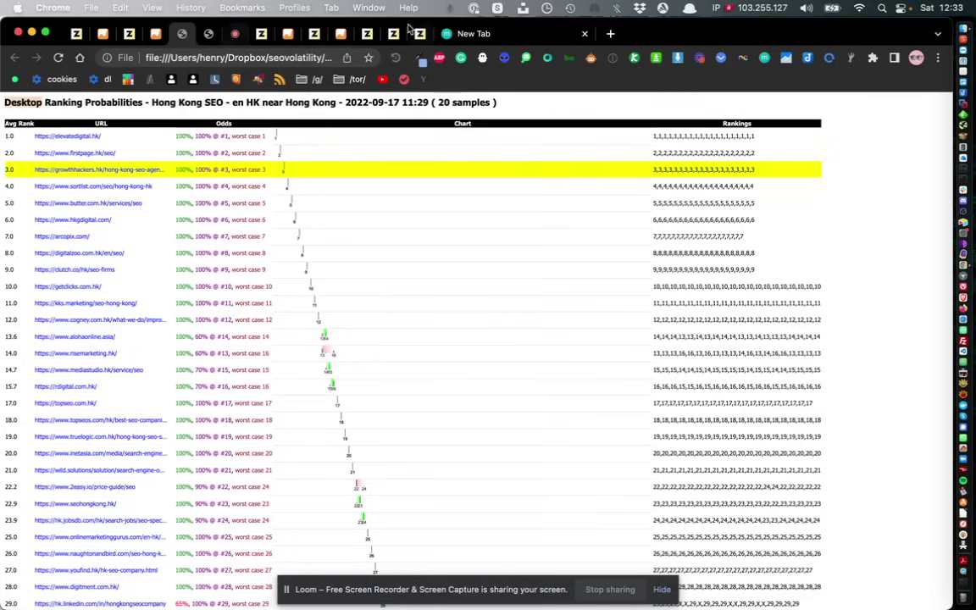
Open the mobile ranking probabilities report for Hong Kong SEO and examine its heading and the highlighted growthhackers.hk rankings
left_click(241, 40)
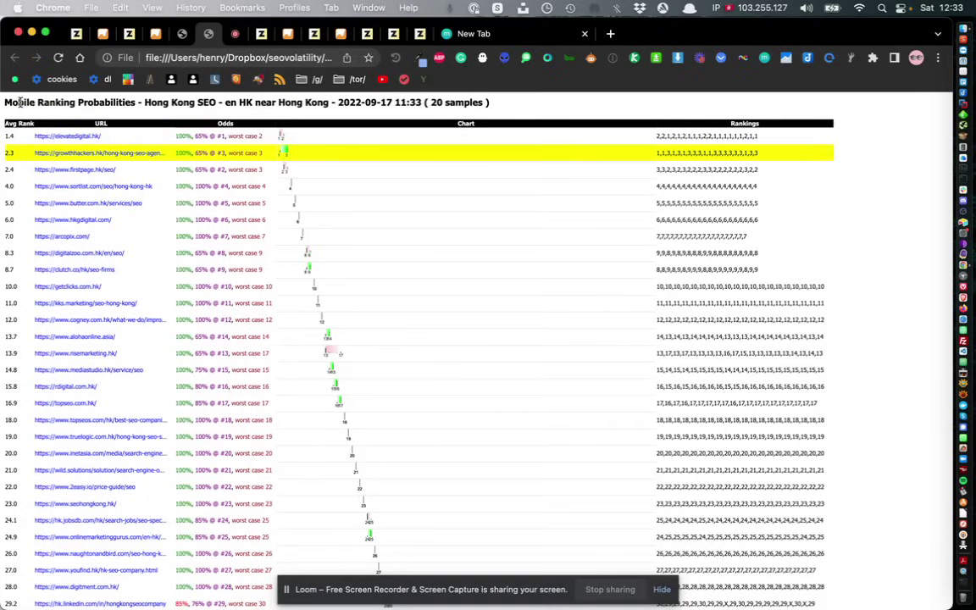
double_click(19, 102)
left_click(432, 101)
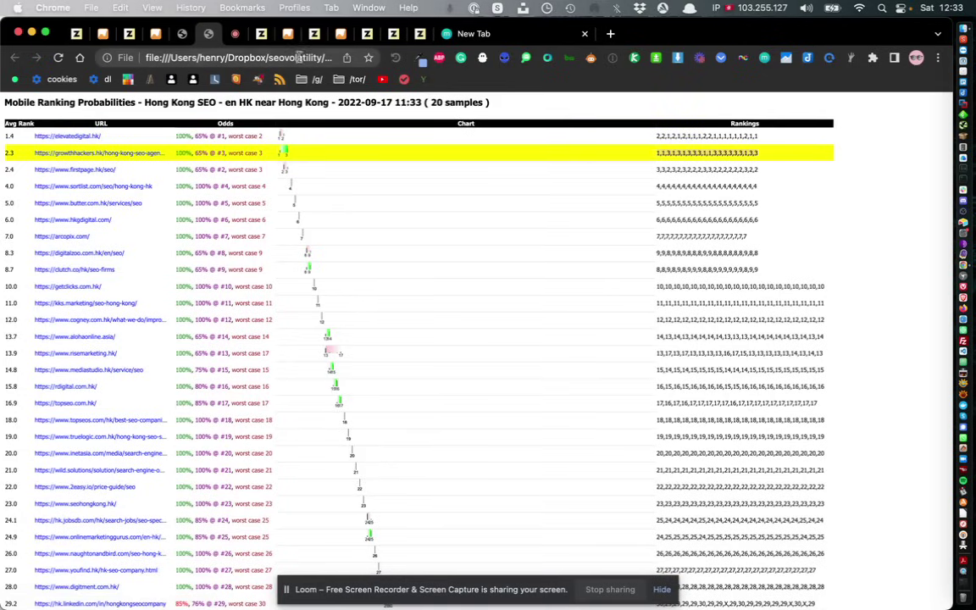
Return to the comparison spreadsheet and check the Accuranker ranking for Hong Kong SEO against the sampled results
left_click(235, 36)
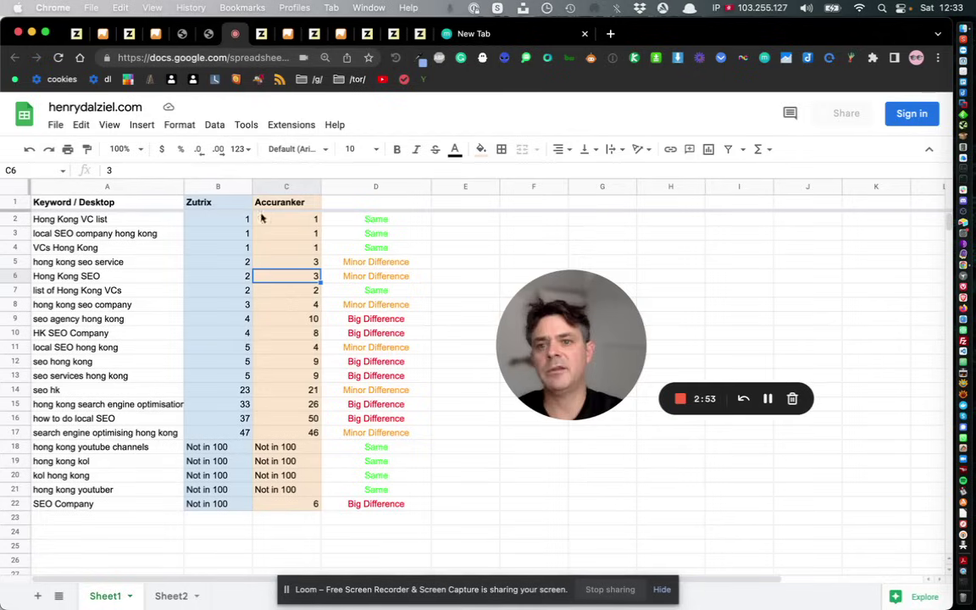
left_click(134, 278)
left_click(315, 282)
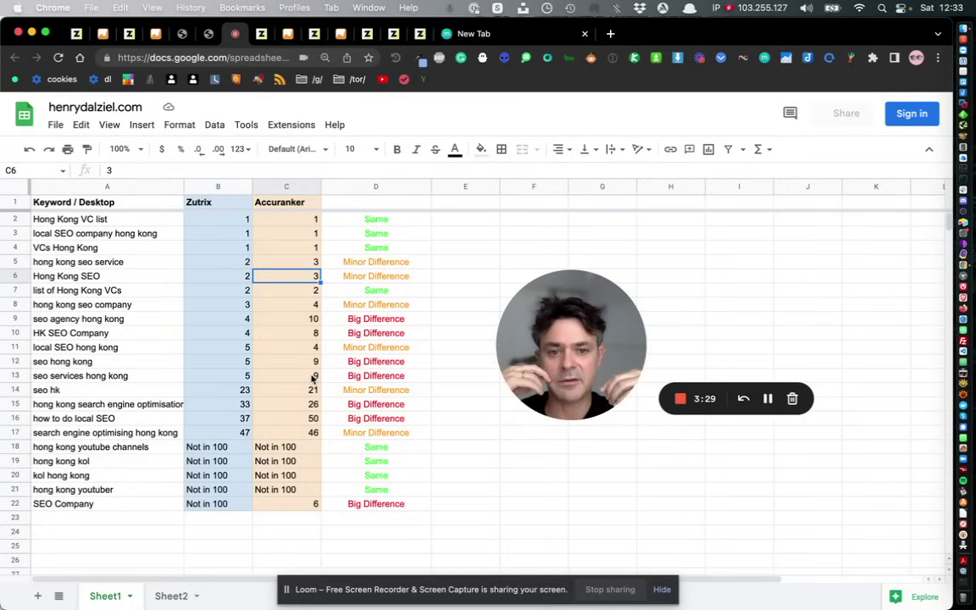
Open Zutrix's performance page for growthhackers.hk, collapse the Hong Kong SEO keyword details, and examine the ranking summary cards and performance chart
left_click(130, 34)
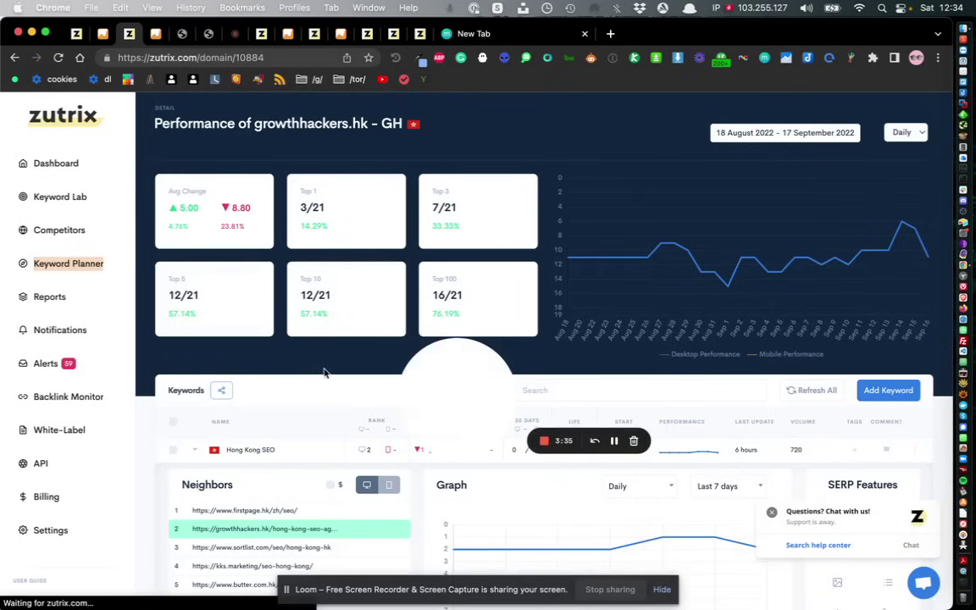
scroll(329, 363, "down", 1)
left_click_drag(449, 394, 725, 411)
left_click_drag(767, 301, 61, 517)
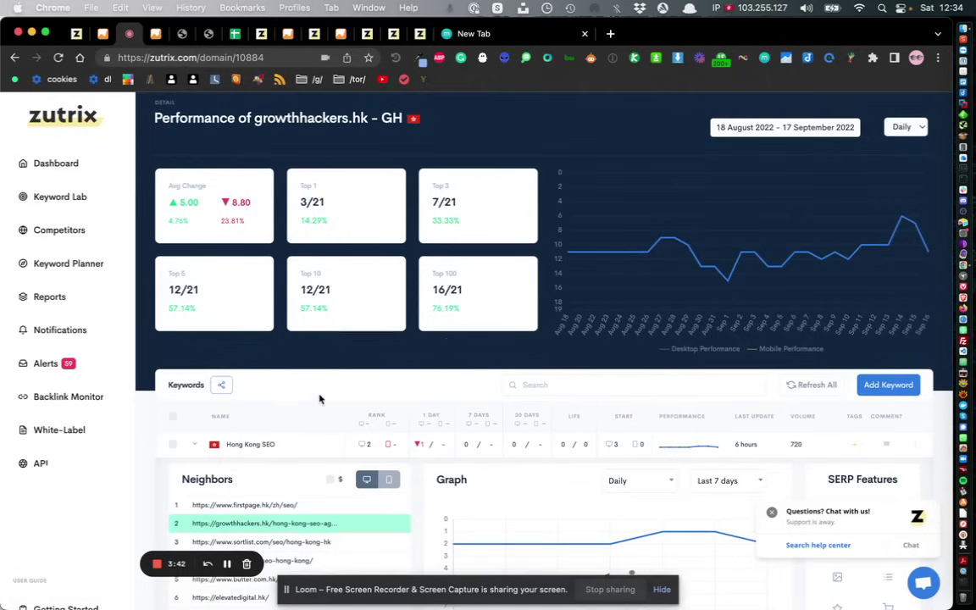
scroll(375, 386, "down", 2)
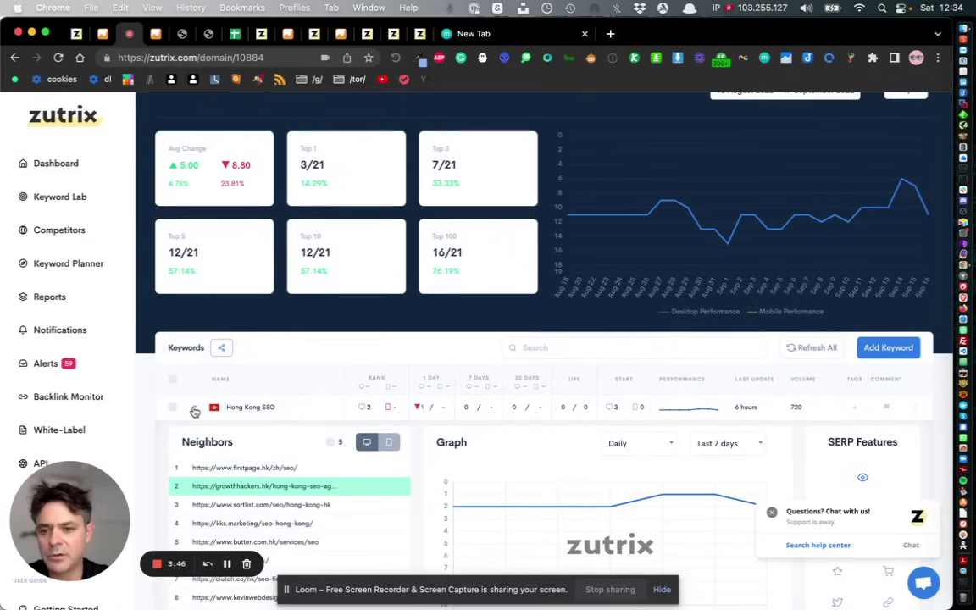
left_click(195, 410)
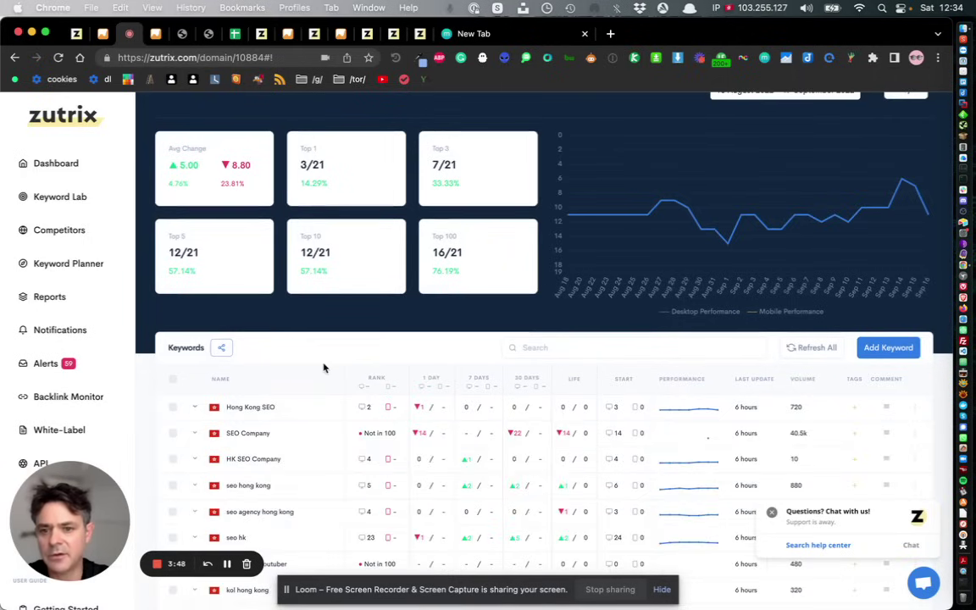
scroll(323, 368, "up", 2)
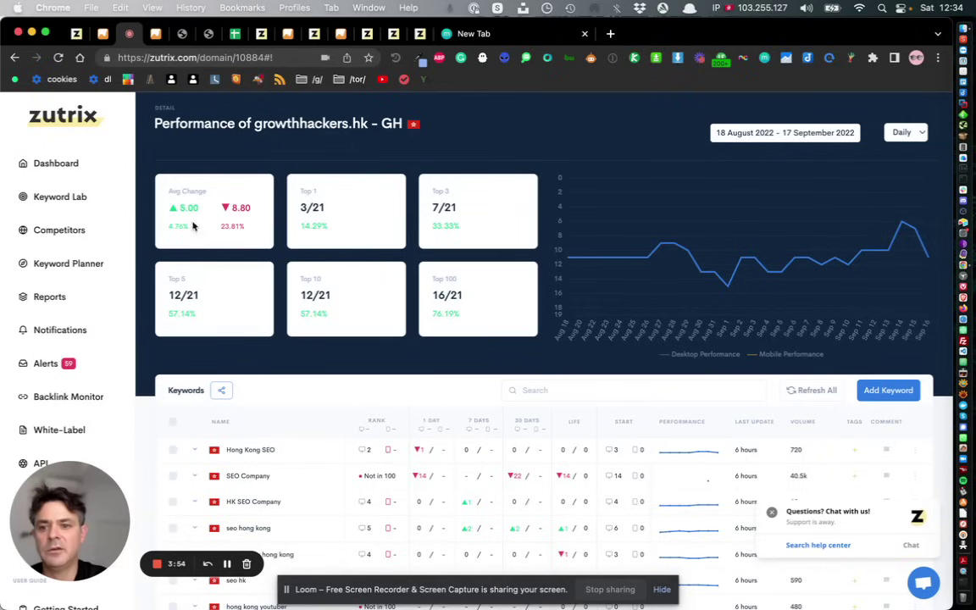
Expand the Hong Kong SEO keyword in Zutrix, examine its neighbors, rank graph and SERP features, and collapse it again
scroll(284, 141, "down", 1)
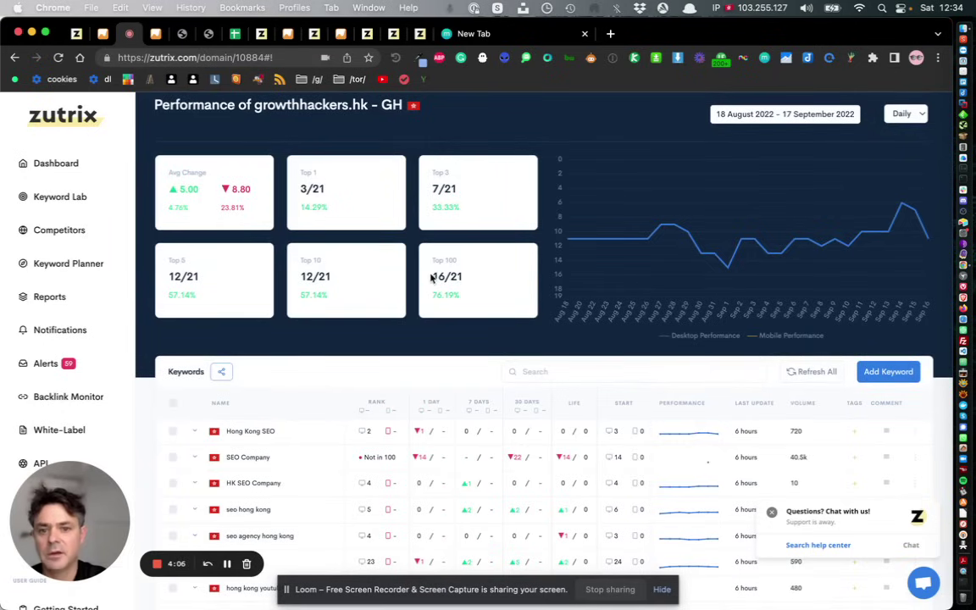
scroll(413, 340, "down", 5)
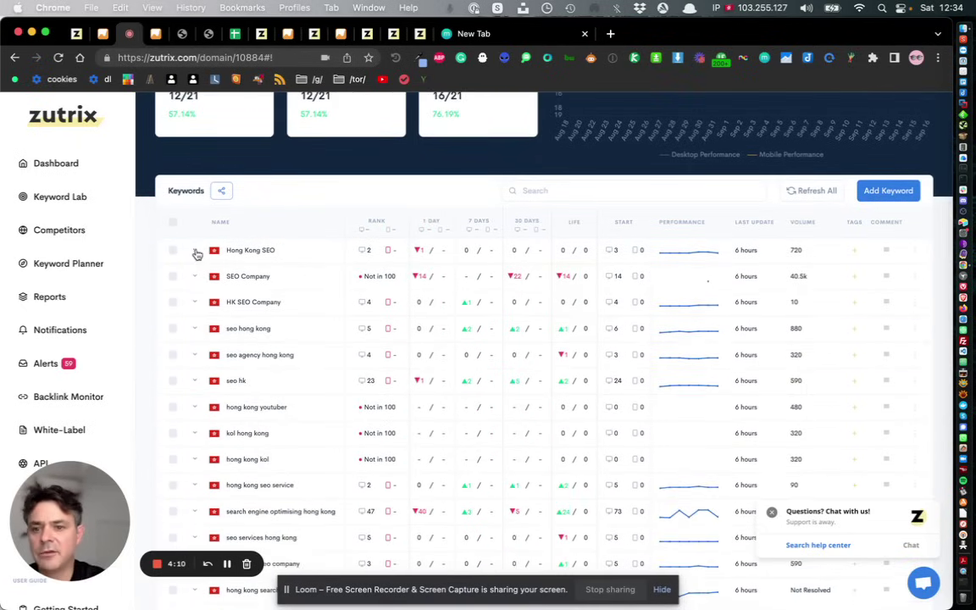
left_click(196, 252)
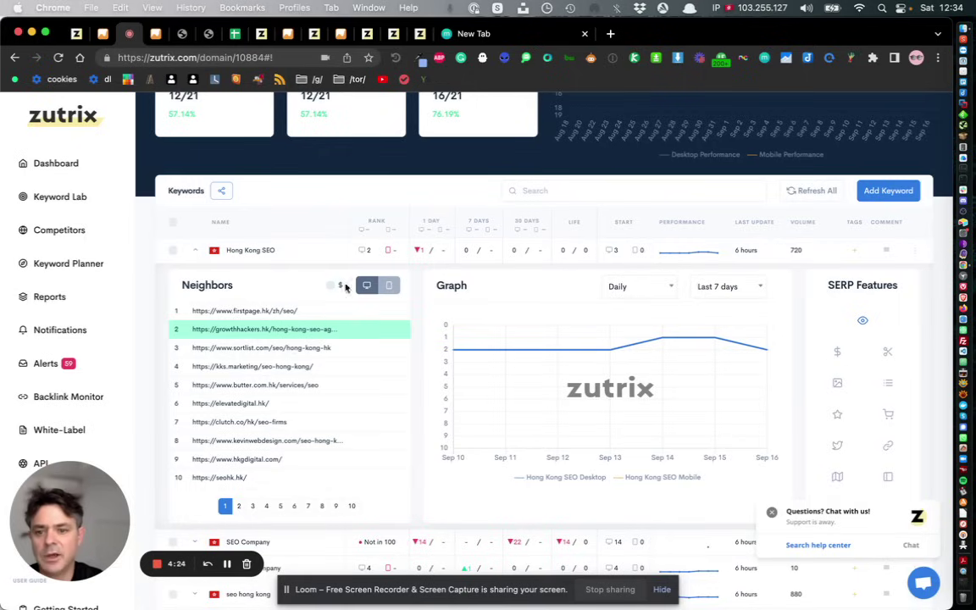
left_click(195, 252)
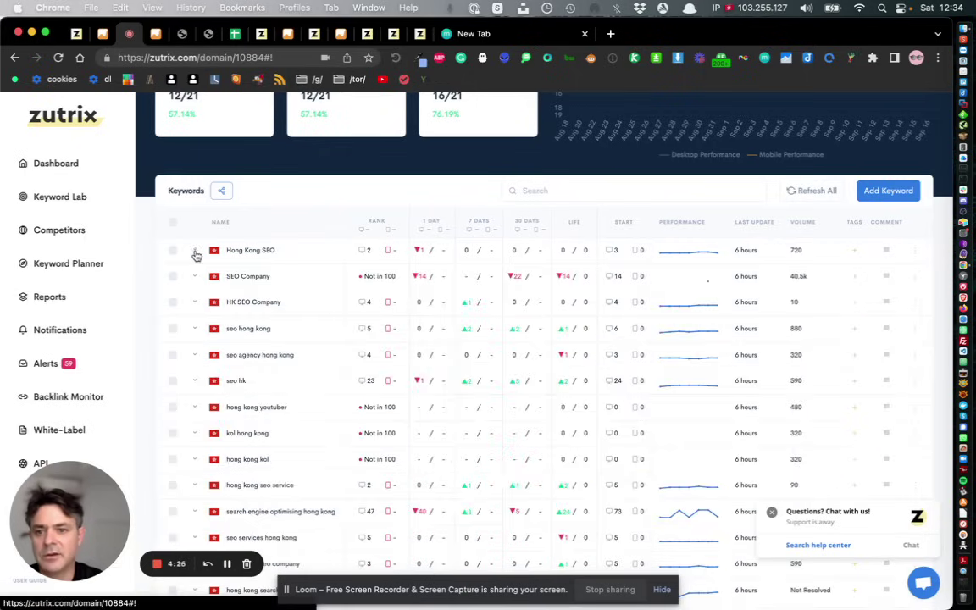
Switch to AccuRanker's Growth Hackers HK domain overview and open its keywords list to examine the ranking columns
left_click(155, 33)
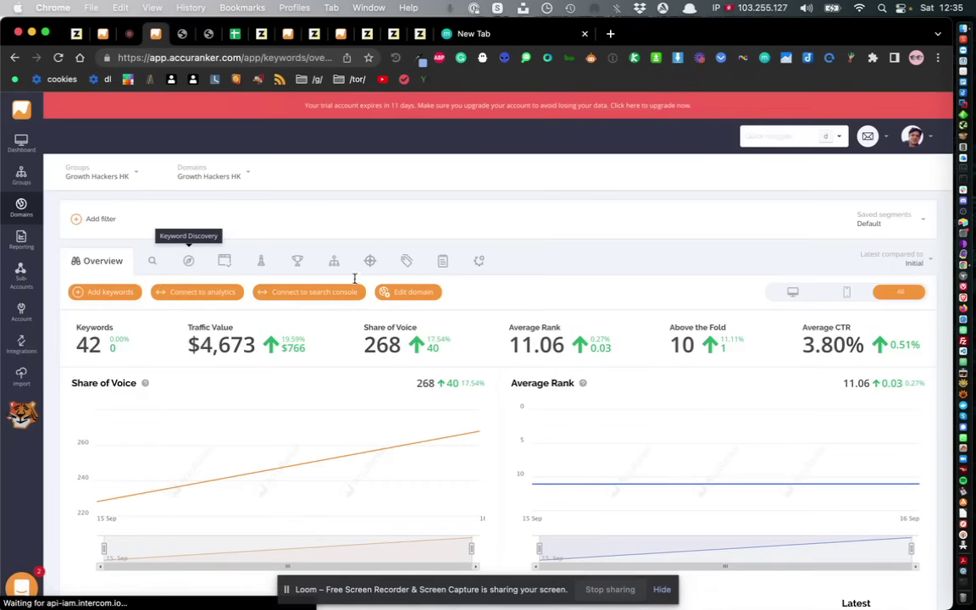
left_click(154, 264)
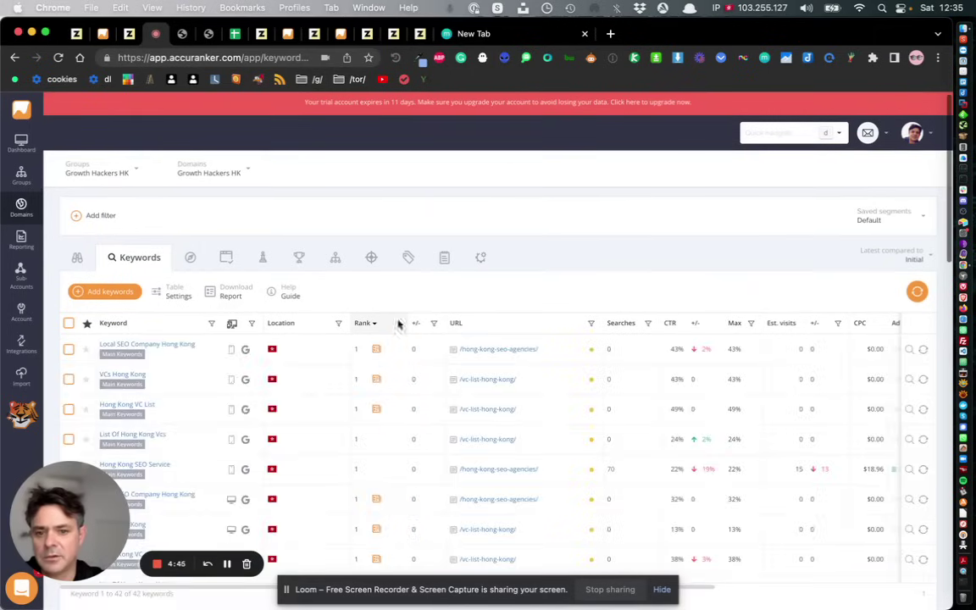
scroll(353, 356, "down", 3)
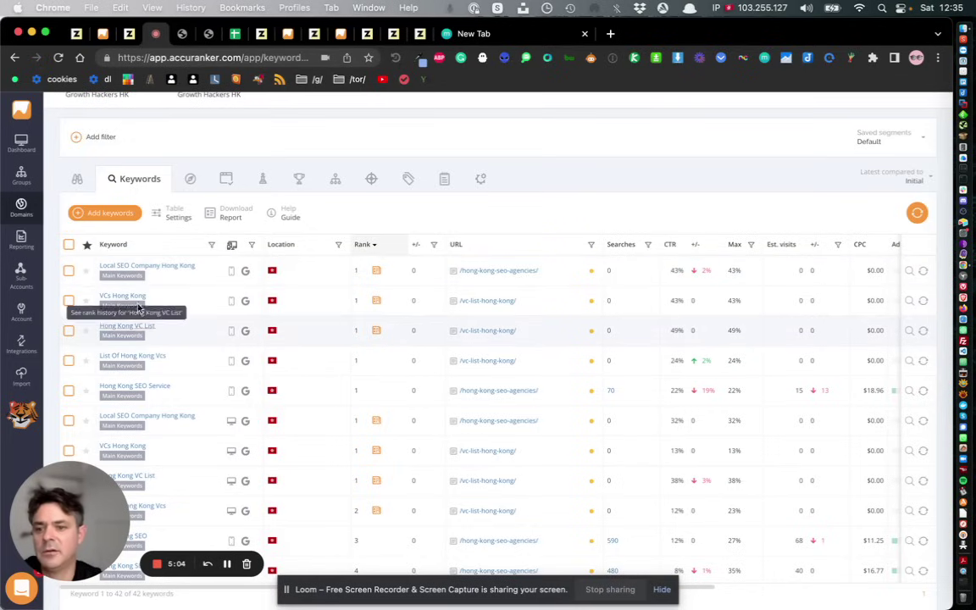
Find the mobile Hong Kong SEO keyword in the AccuRanker list and open its rank history to examine it
scroll(145, 401, "down", 1)
scroll(143, 404, "down", 3)
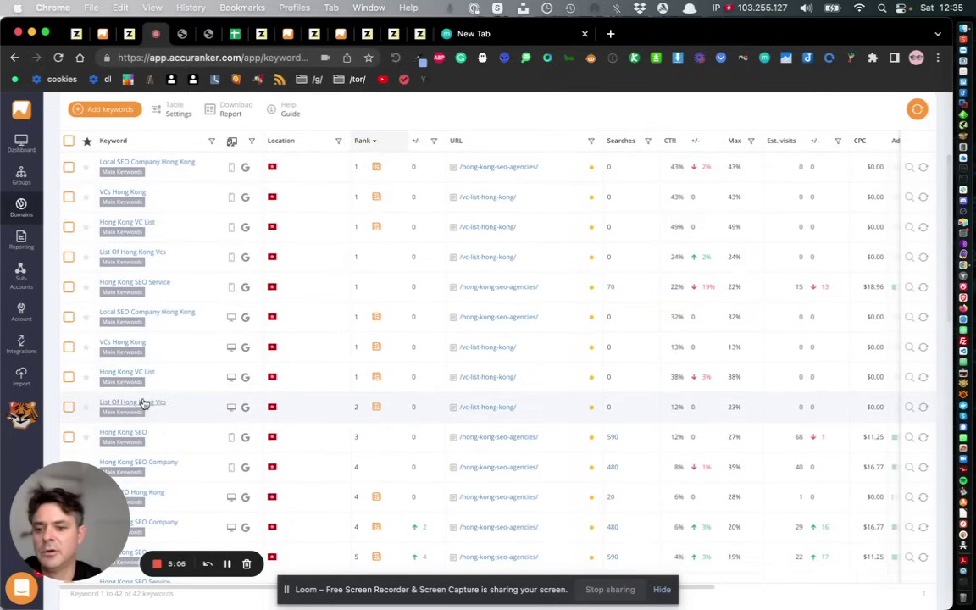
scroll(140, 407, "down", 2)
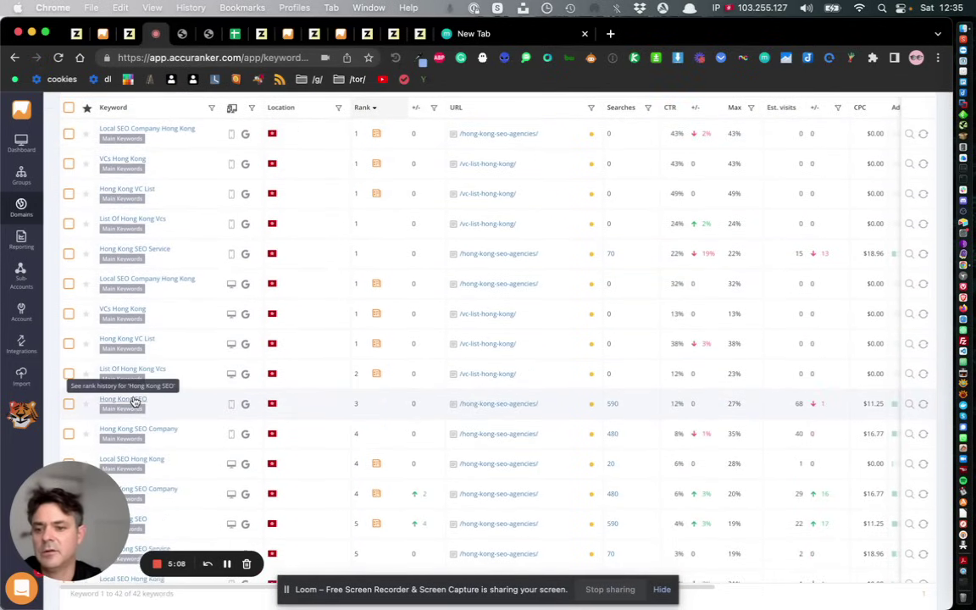
left_click(134, 401)
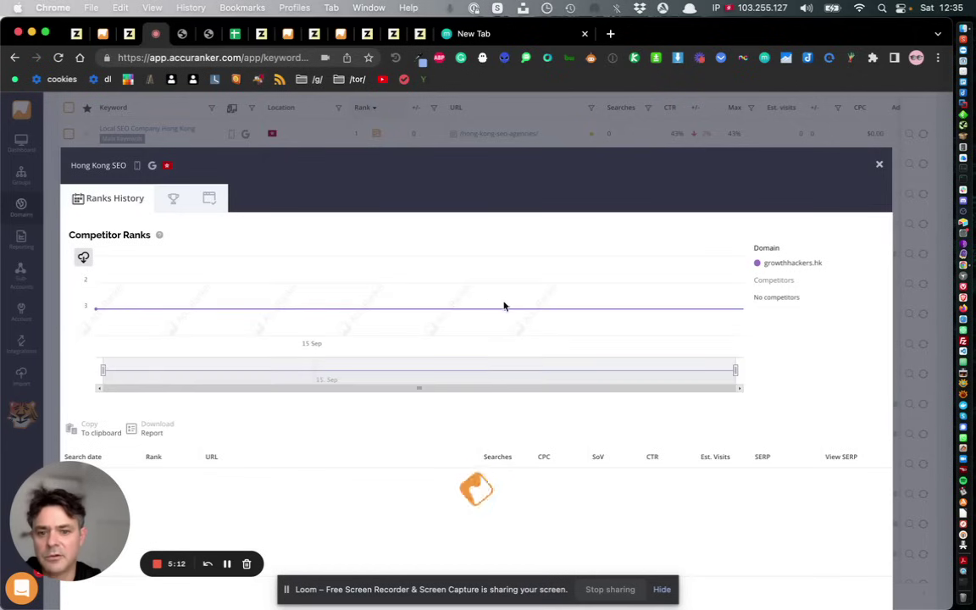
mouse_move(507, 311)
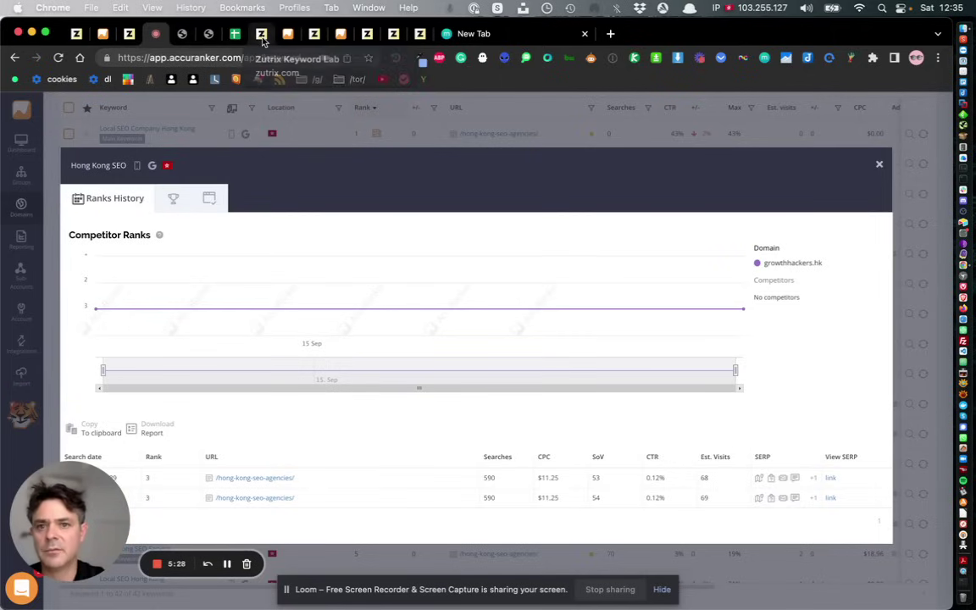
Open Zutrix's Keyword Lab and examine the Hong Kong SEO domain ranks and click-through rates, followed by AccuRanker's Keyword Discovery
left_click(263, 38)
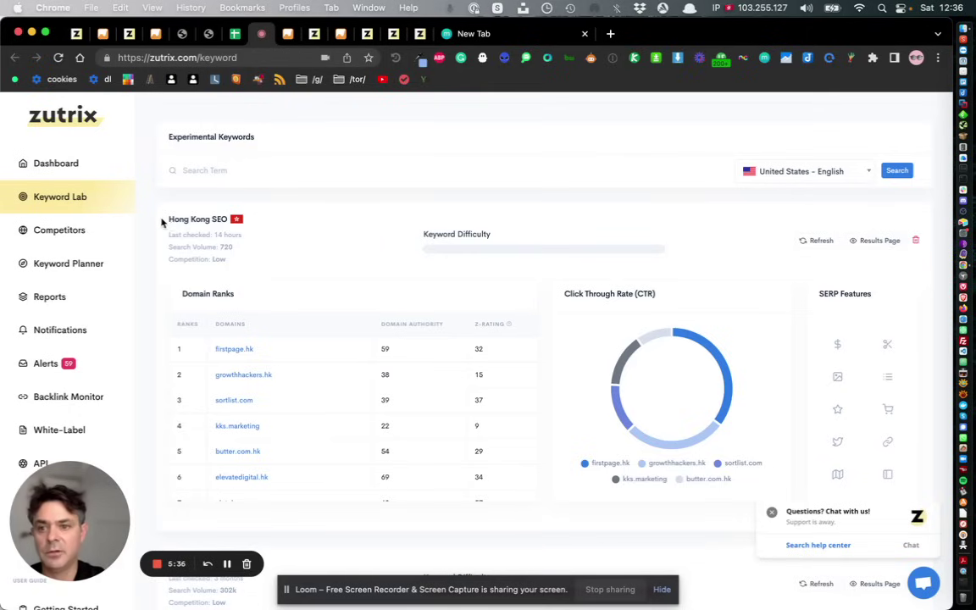
left_click_drag(168, 222, 213, 221)
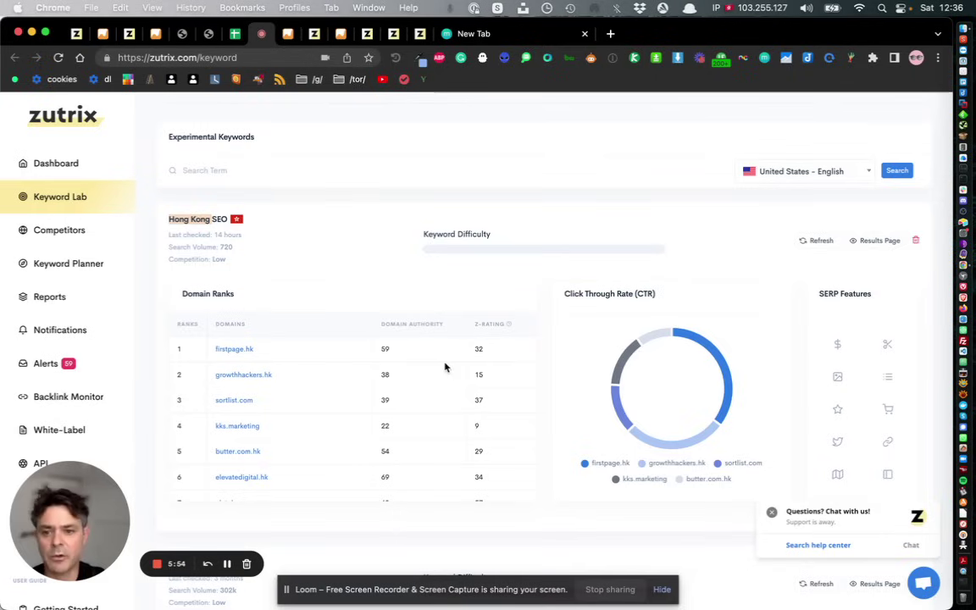
left_click_drag(212, 222, 214, 222)
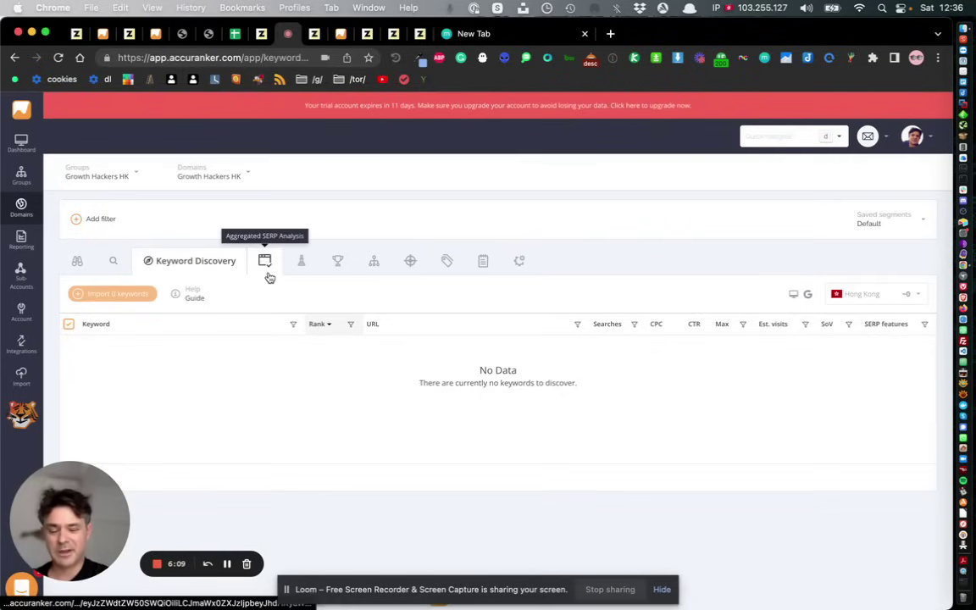
Compare Zutrix's competitors table for growthhackers.hk with AccuRanker's Competitors report and its Share of Voice chart
left_click(314, 35)
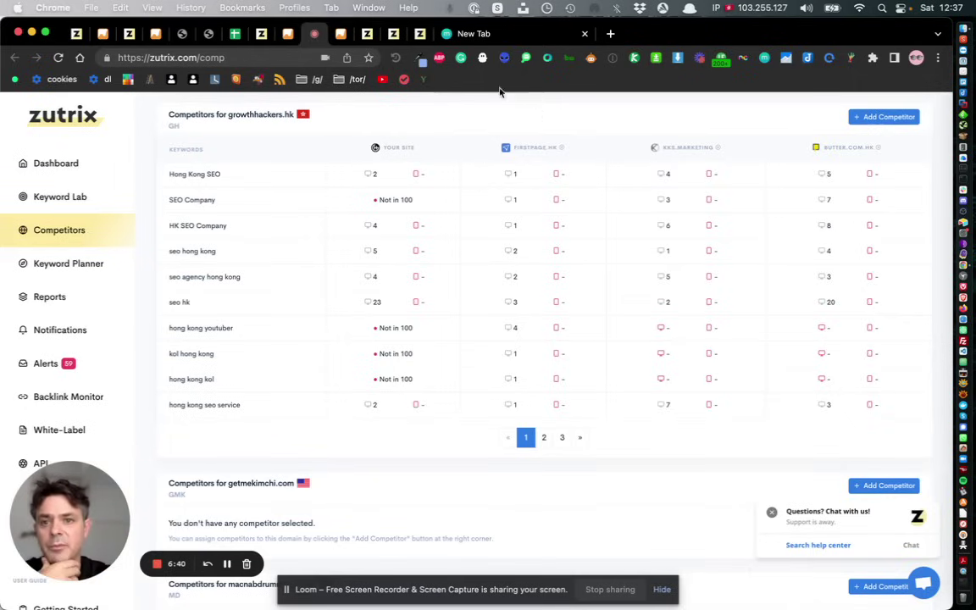
left_click(340, 33)
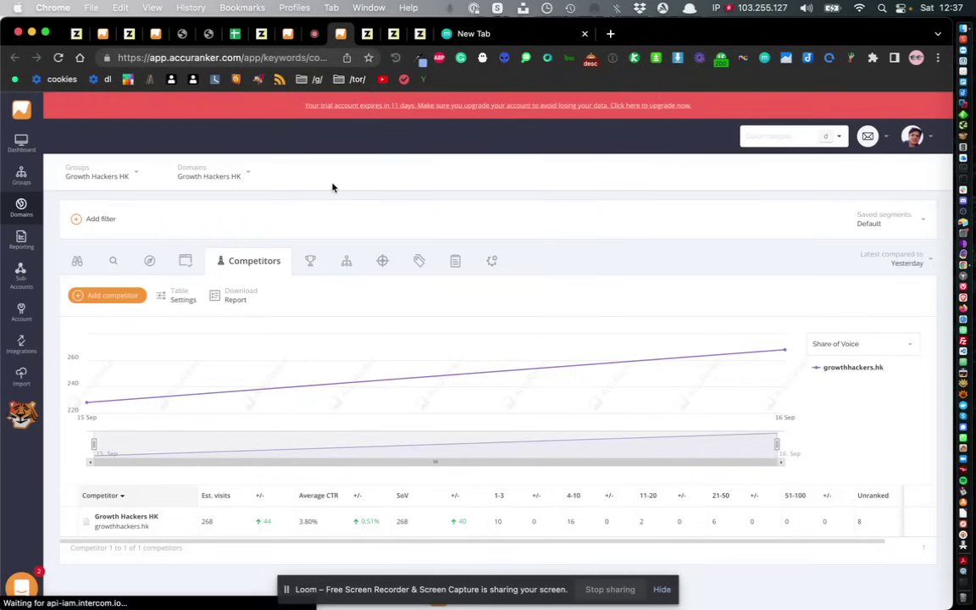
mouse_move(355, 388)
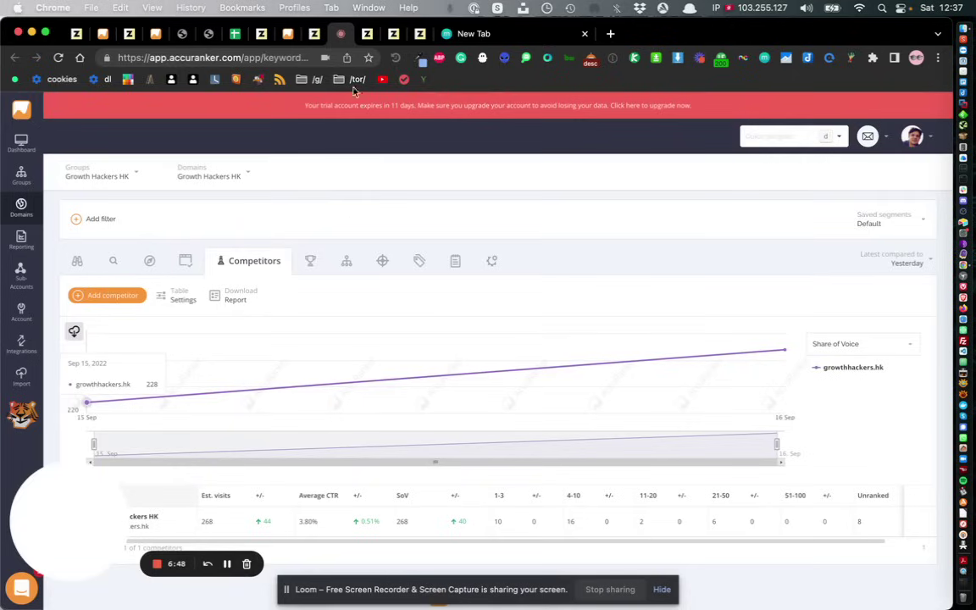
View Zutrix's Keyword Planner, and examine the charts, anchor texts and backlink list in the growthhackers.hk Backlink Monitor
left_click(370, 38)
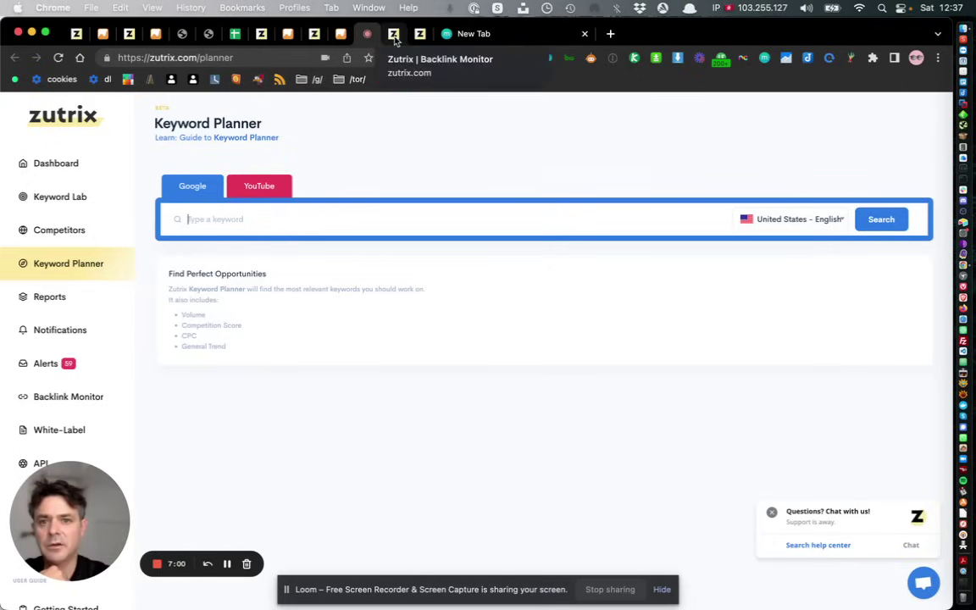
left_click(394, 35)
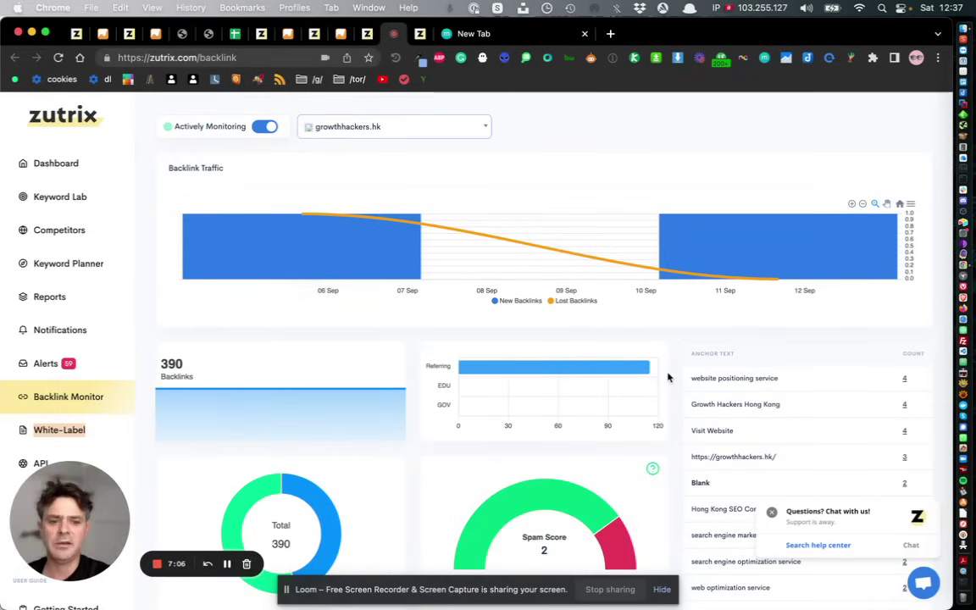
scroll(668, 374, "down", 5)
scroll(668, 378, "down", 5)
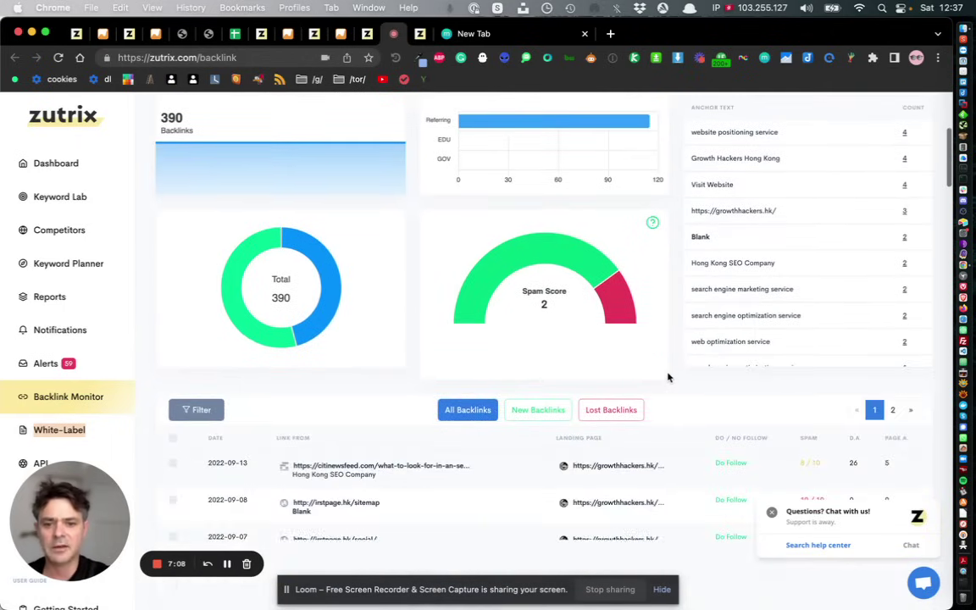
scroll(668, 378, "down", 3)
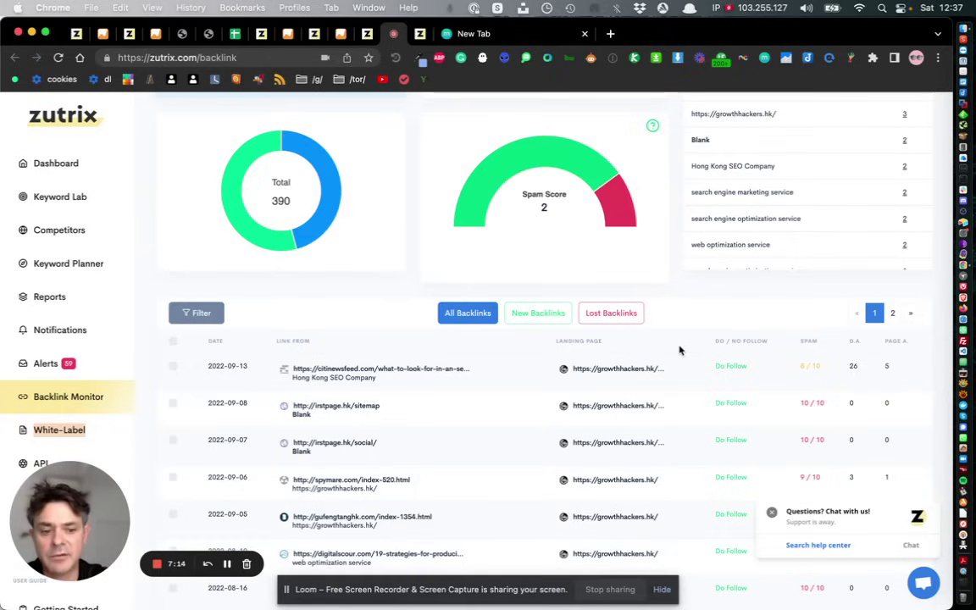
scroll(679, 350, "up", 6)
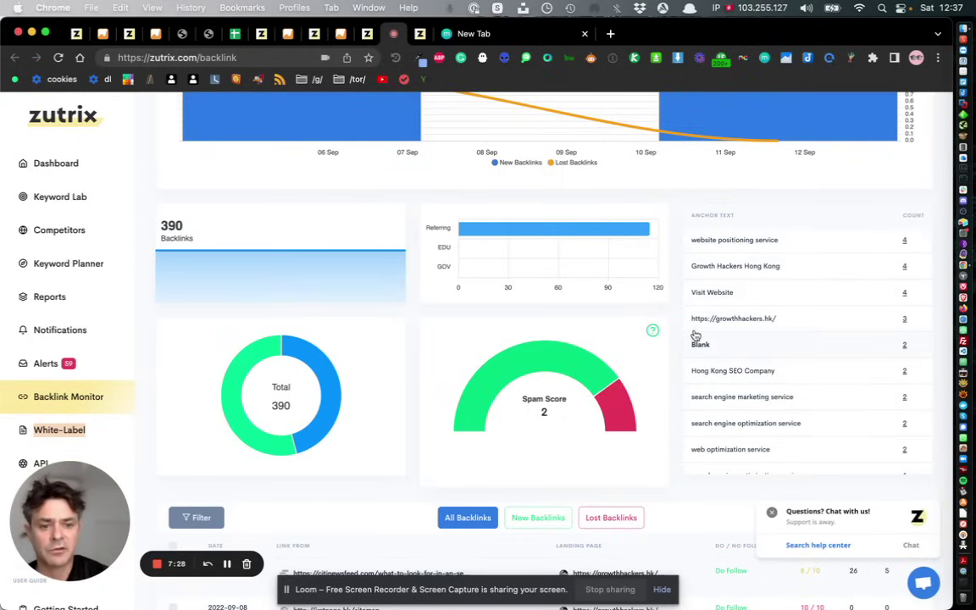
scroll(661, 288, "up", 1)
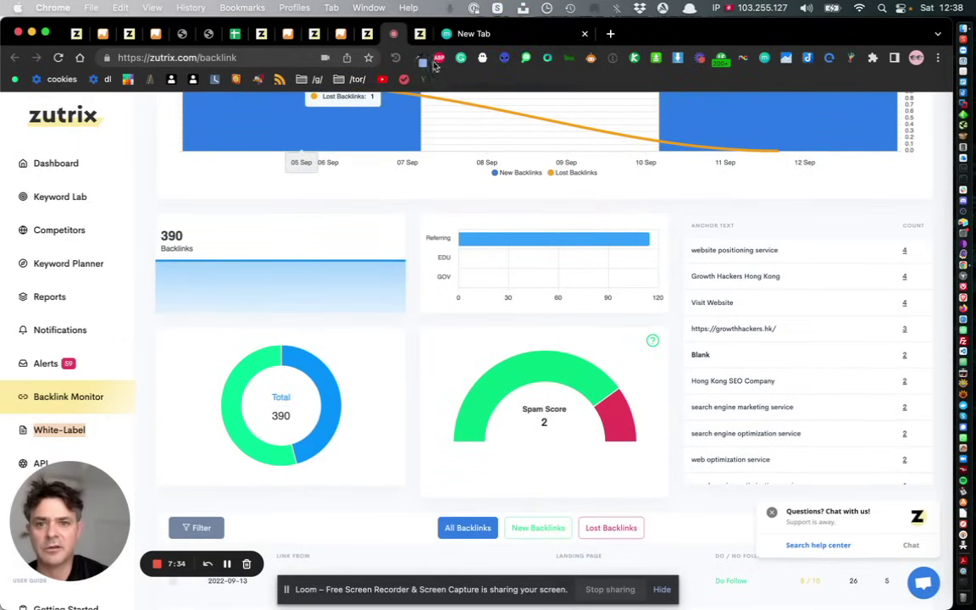
Open Zutrix's White-Label page and examine its subscription requirement and demo view
left_click(421, 39)
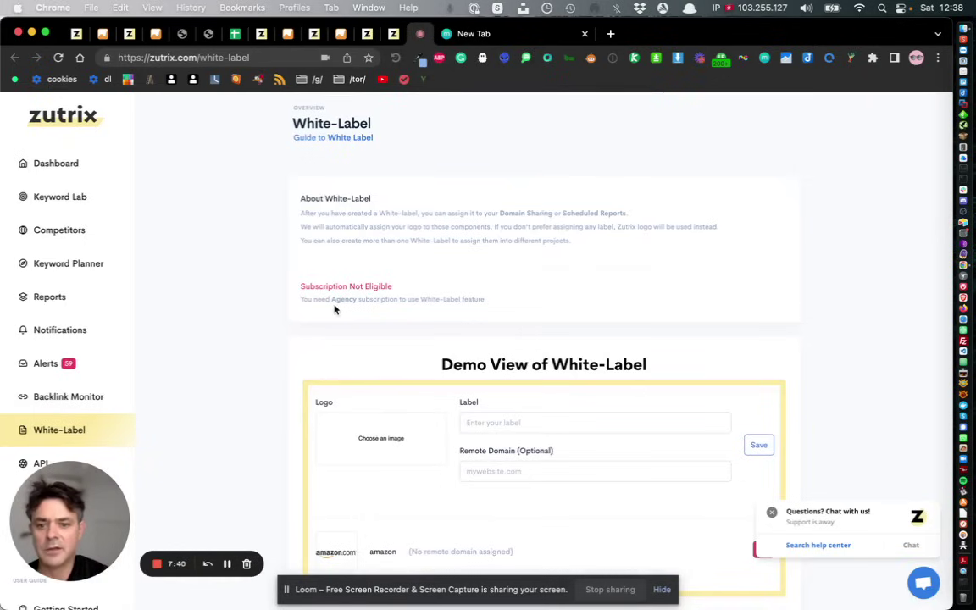
scroll(447, 302, "down", 1)
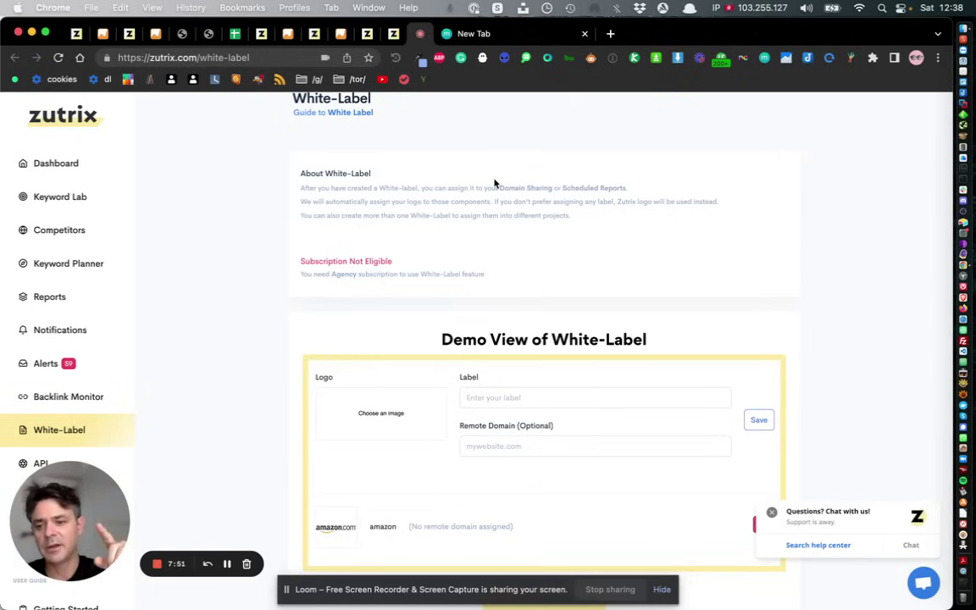
Switch to the Joplin note of Accuranker and Zutrix likes and highlight "Share of Voice" in the Accuranker list
key("super+Tab")
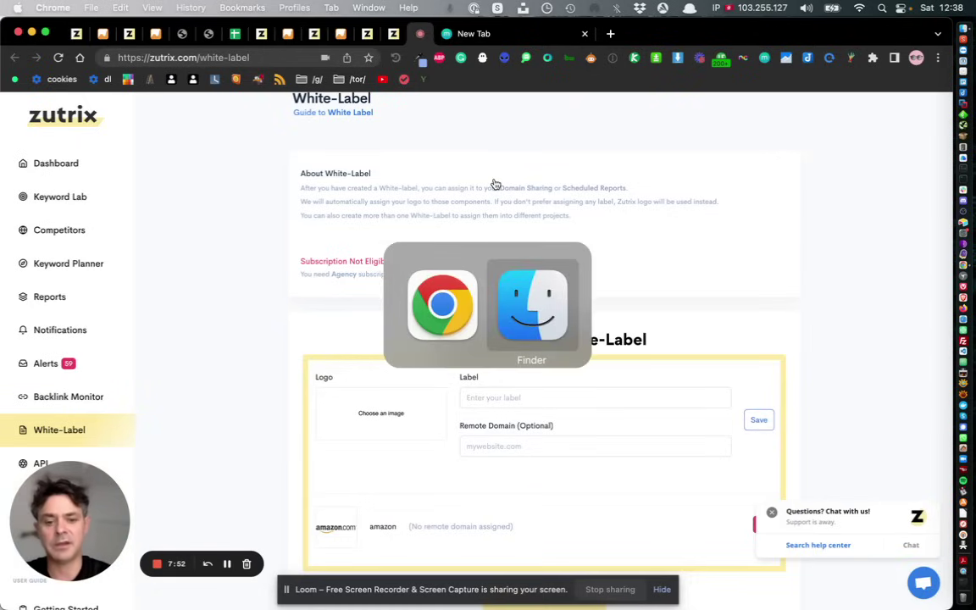
key("super+Tab")
key("super+Tab")
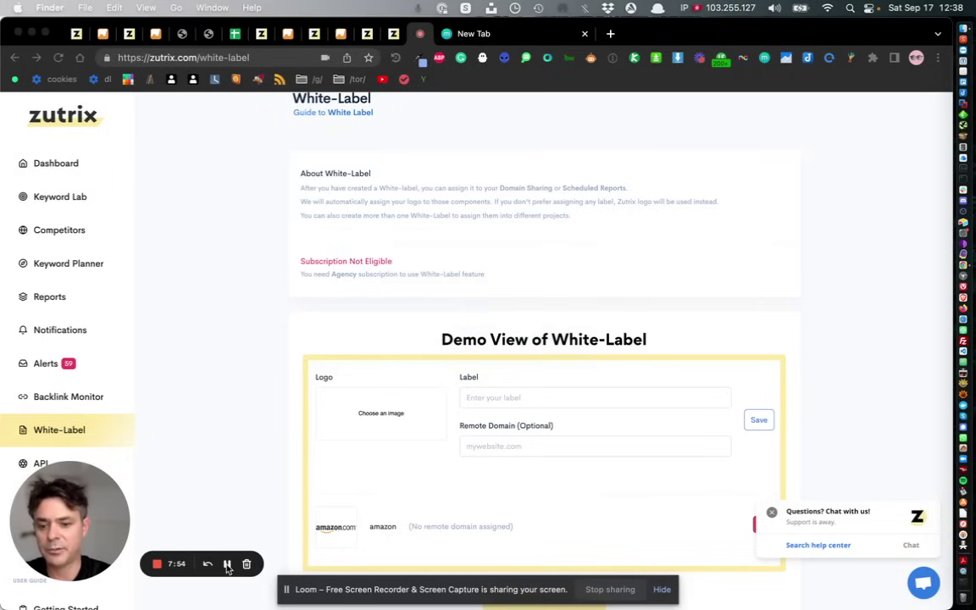
key("super+Tab")
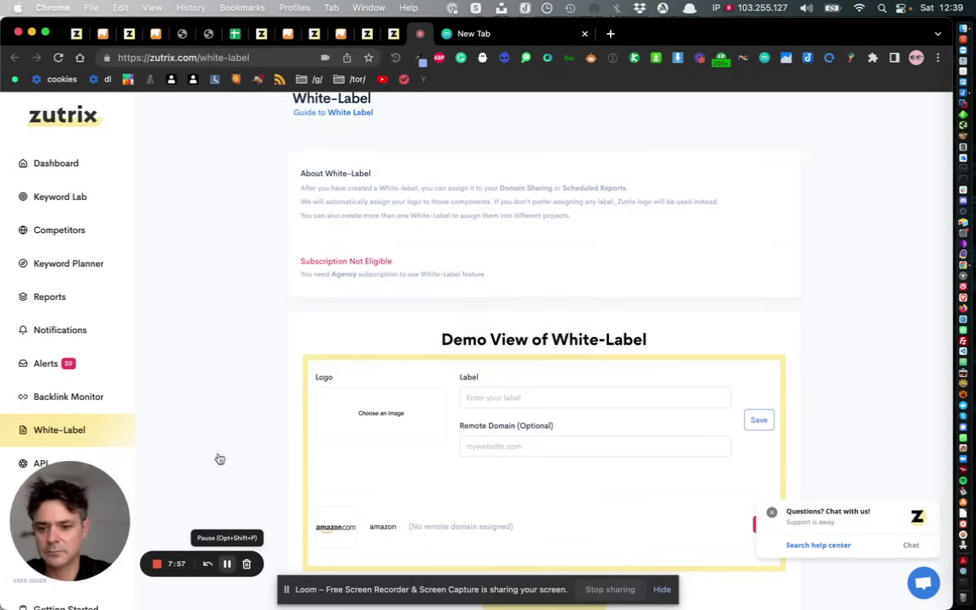
key("super+Tab")
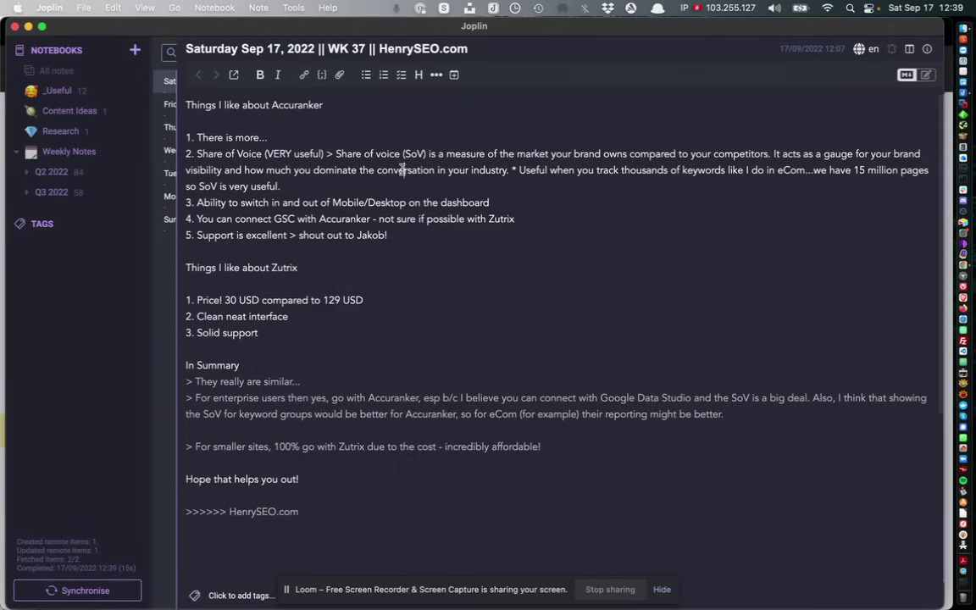
double_click(299, 102)
double_click(212, 155)
left_click_drag(231, 155, 262, 155)
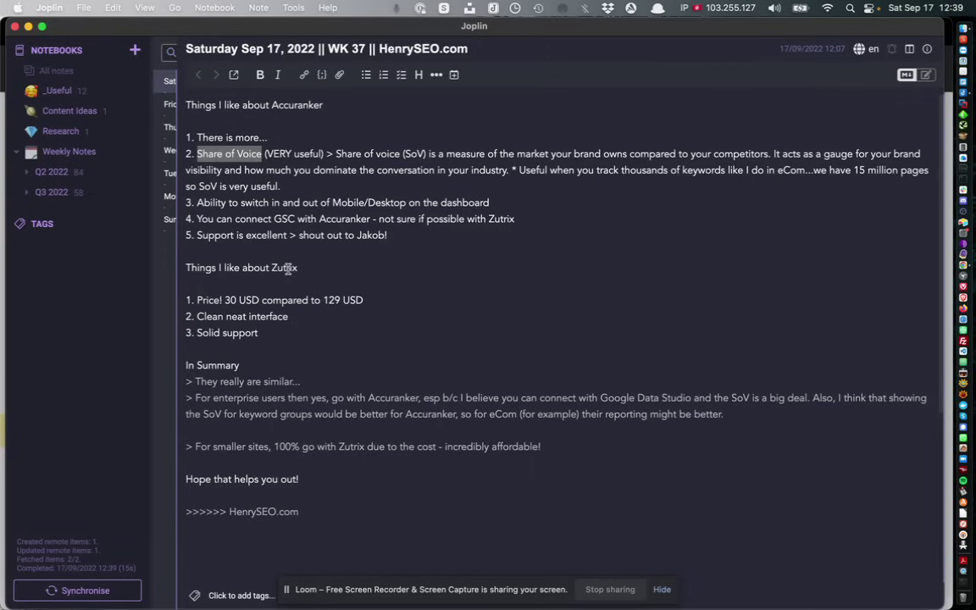
Switch to AccuRanker in Chrome, close the keyword's rank history, and highlight the Share of Voice figure in the Growth Hackers HK overview
double_click(288, 268)
key("super+Tab")
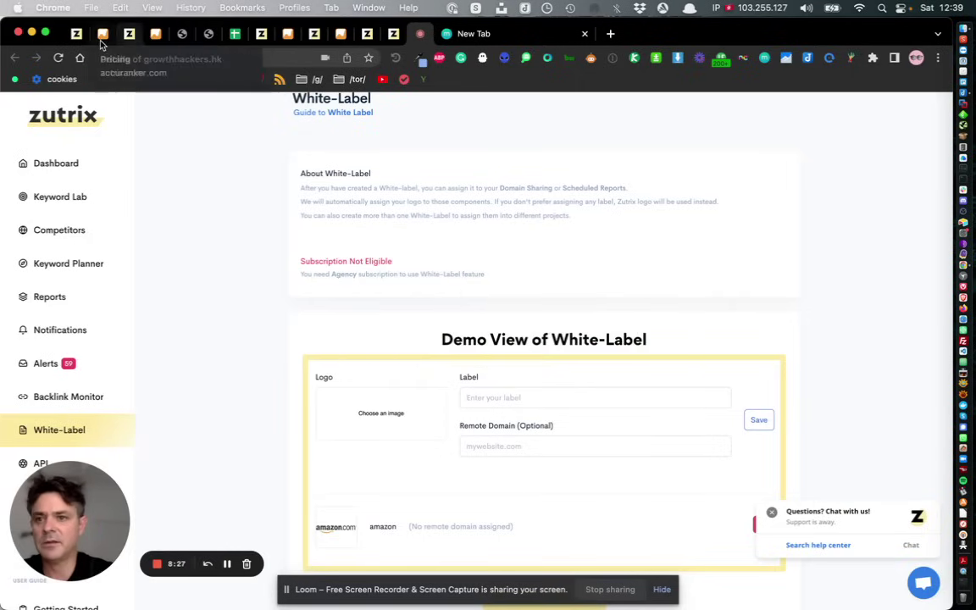
left_click(155, 34)
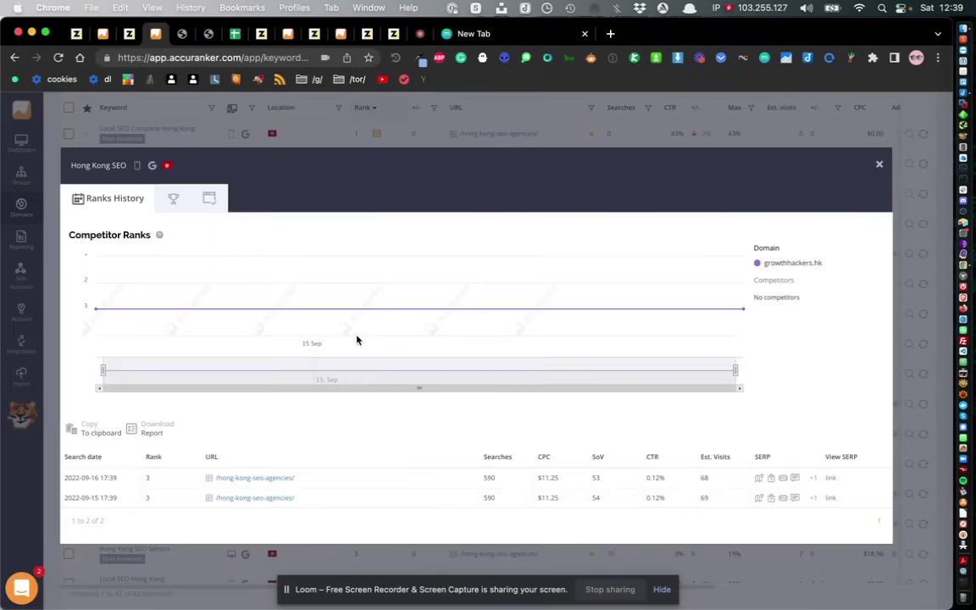
left_click(880, 166)
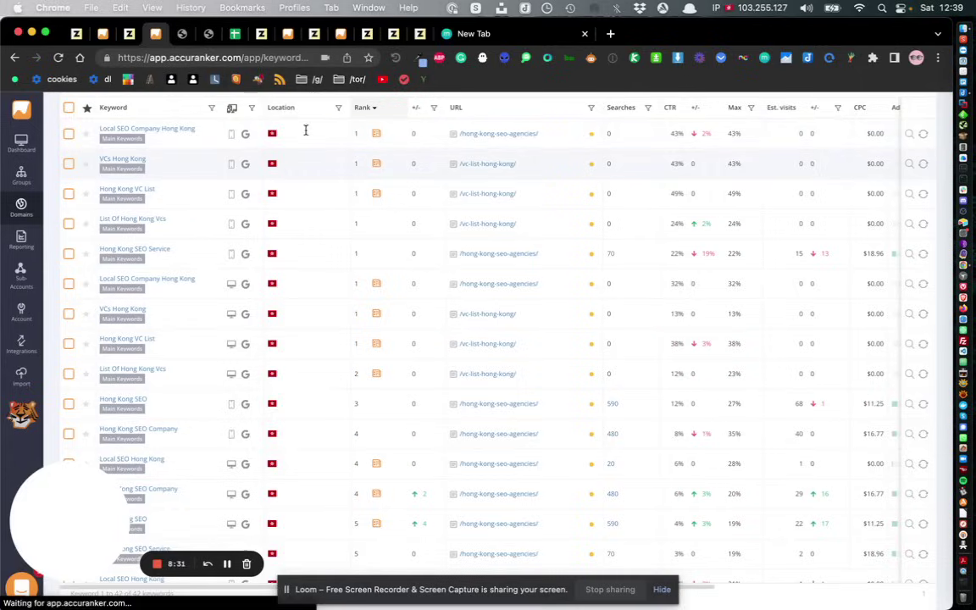
left_click(23, 145)
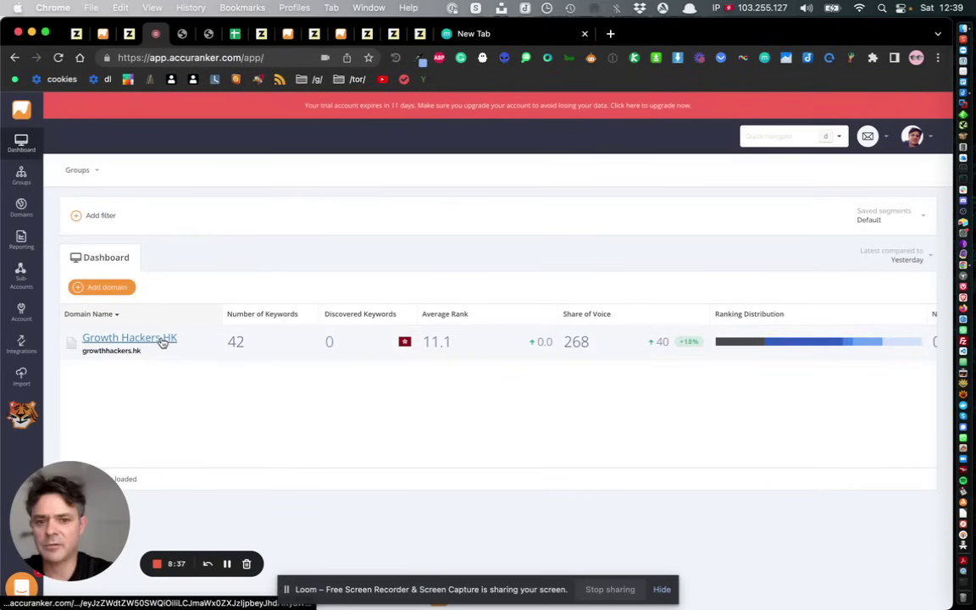
left_click(161, 342)
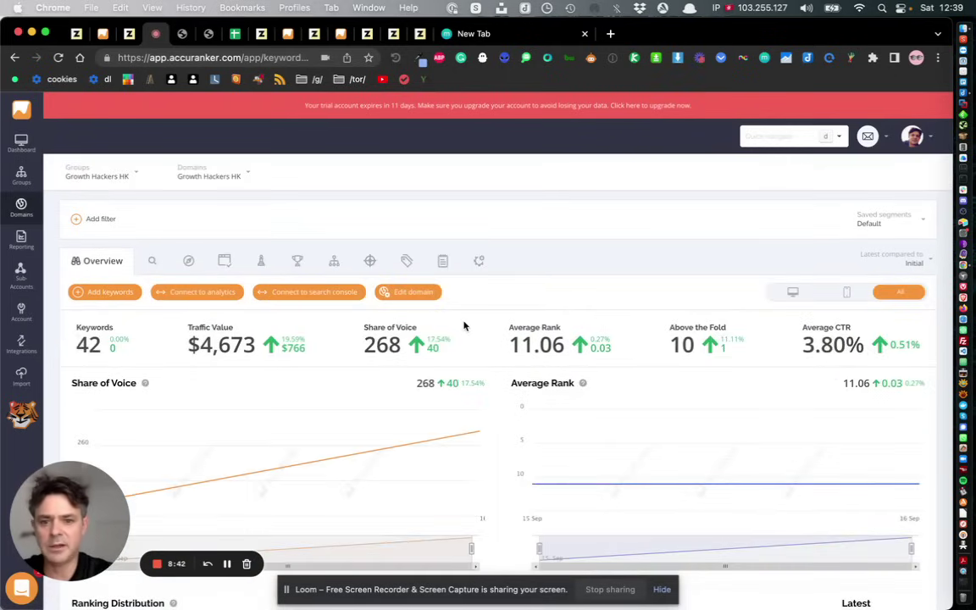
scroll(464, 325, "down", 2)
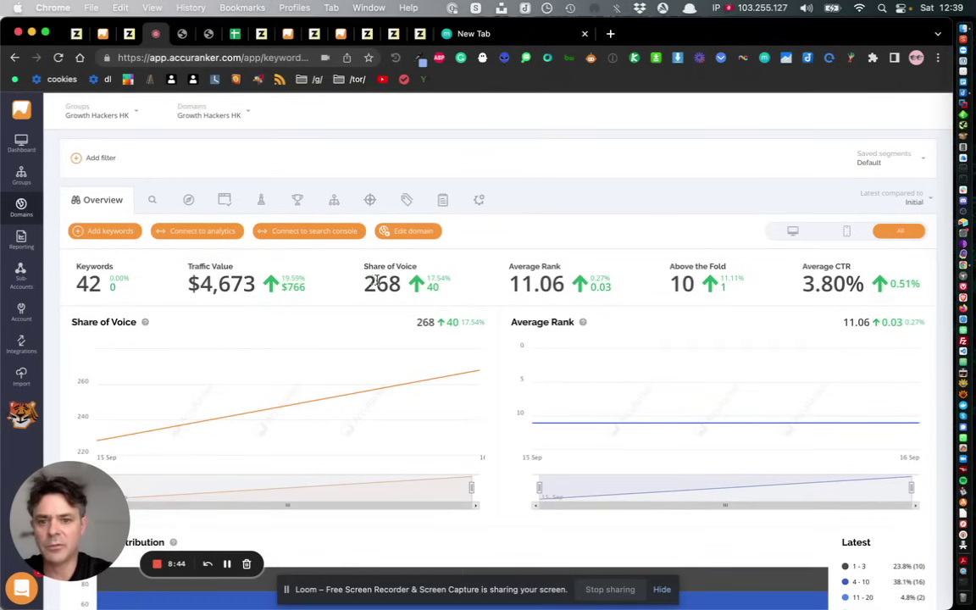
left_click_drag(369, 281, 395, 282)
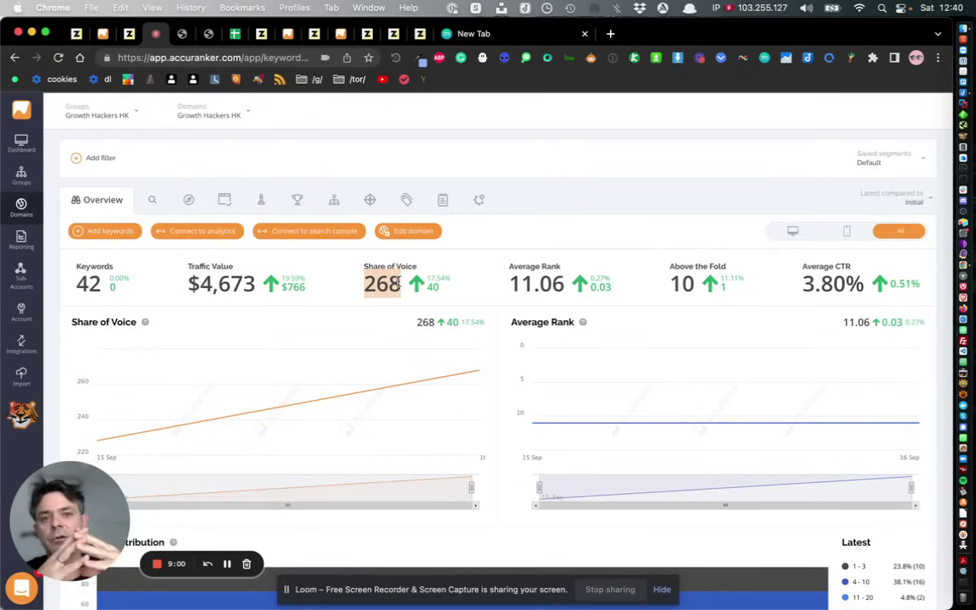
Highlight the Mobile/Desktop switching point in the Joplin note, and filter AccuRanker's Growth Hackers HK overview to mobile
key("super+Tab")
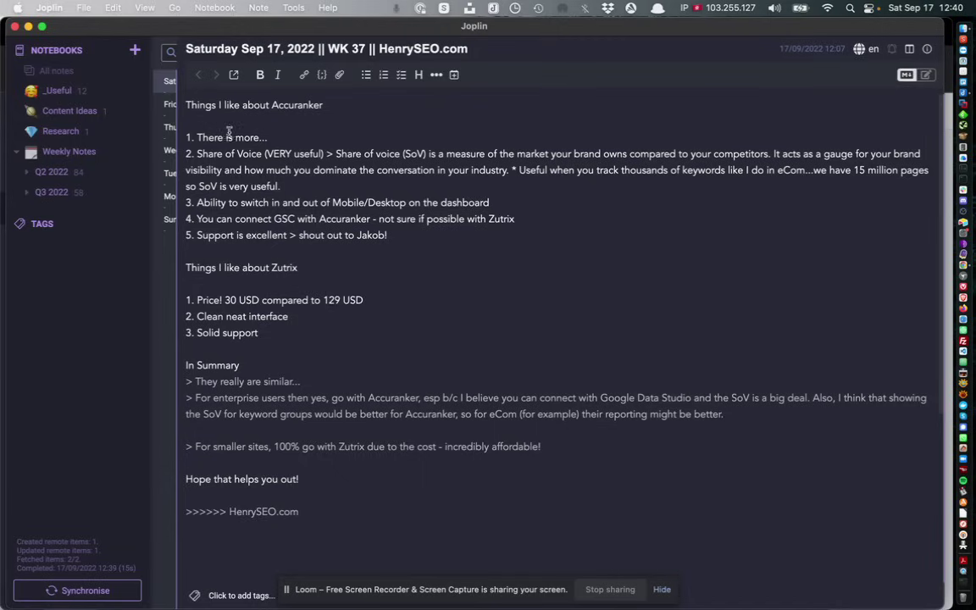
double_click(290, 104)
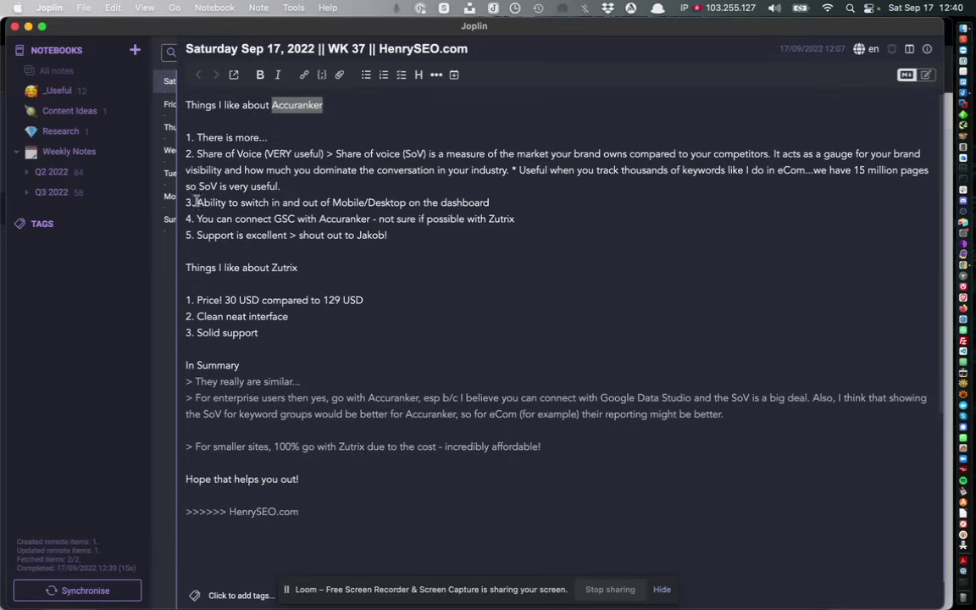
left_click_drag(198, 202, 421, 201)
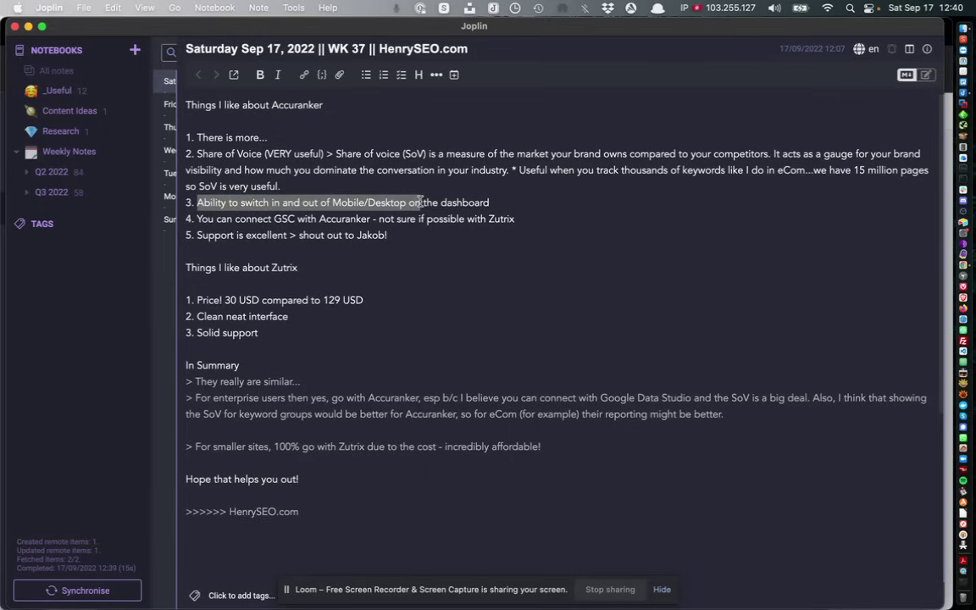
key("super+Tab")
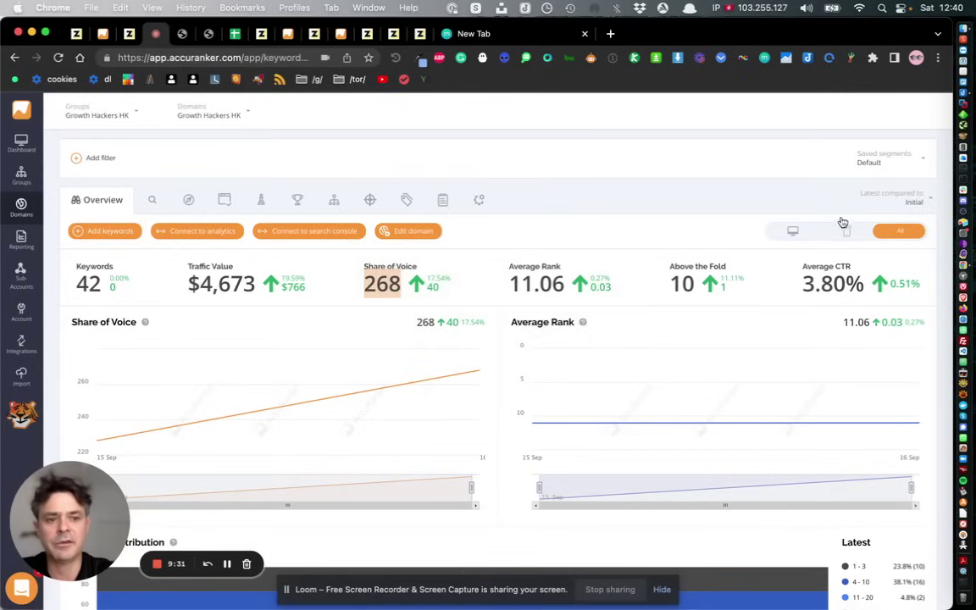
left_click(848, 233)
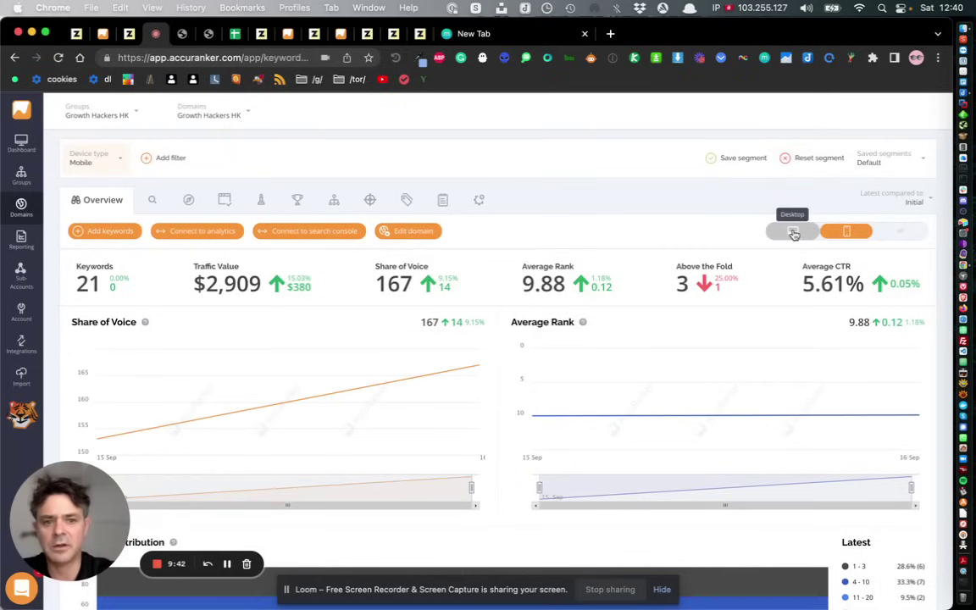
Return to the Joplin note and highlight the parts of the Accuranker point about connecting GSC
key("super+Tab")
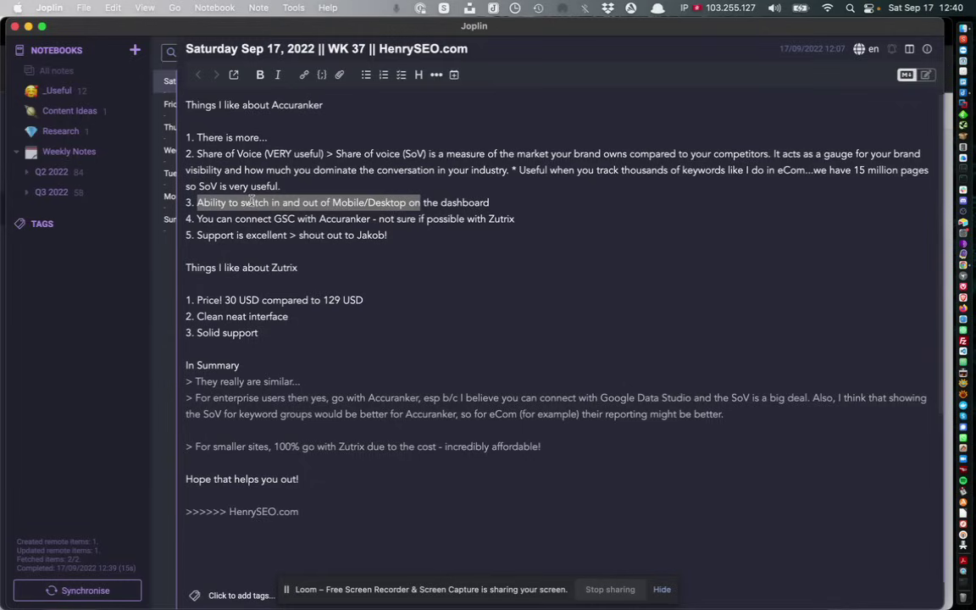
left_click(252, 202)
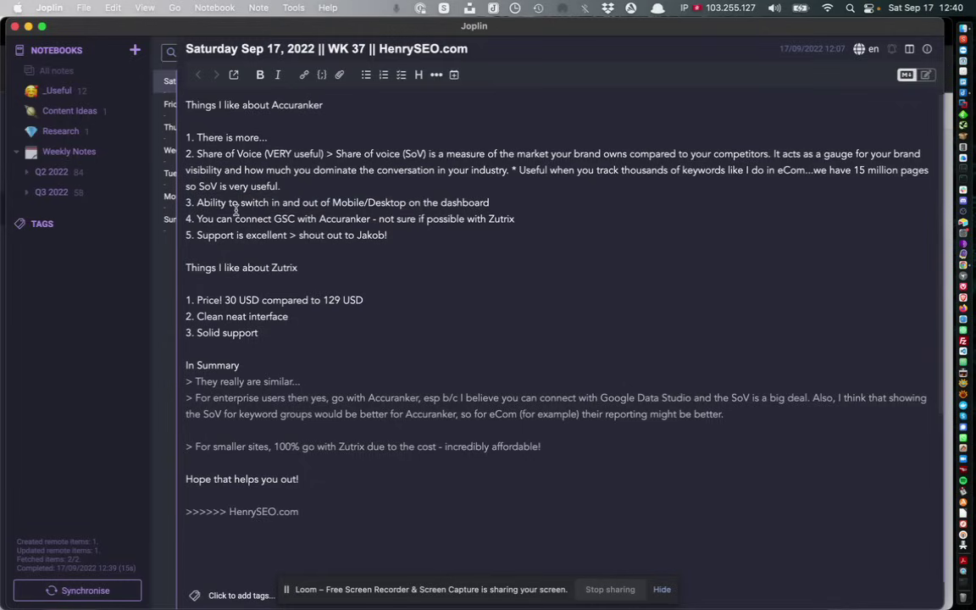
double_click(319, 218)
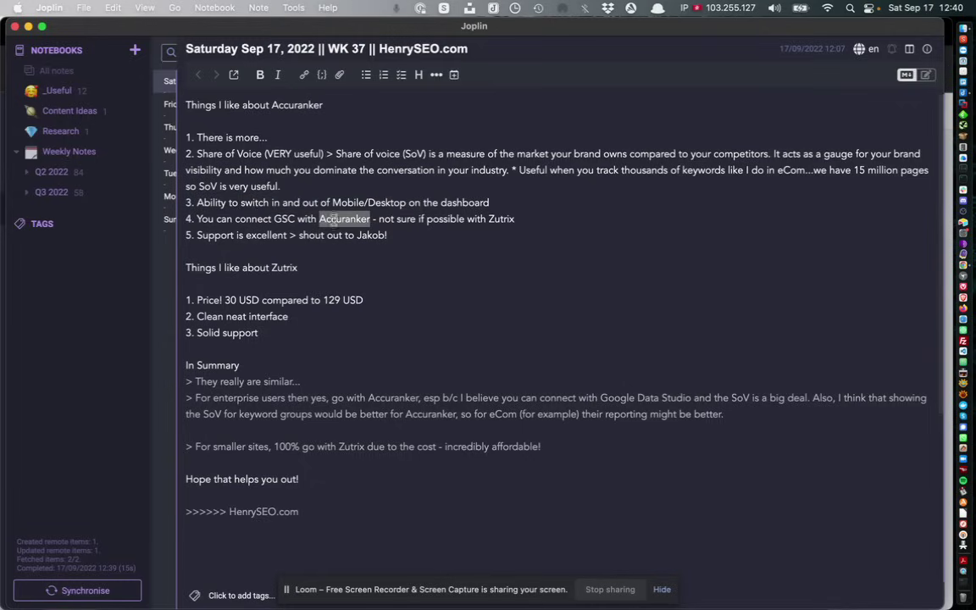
double_click(284, 218)
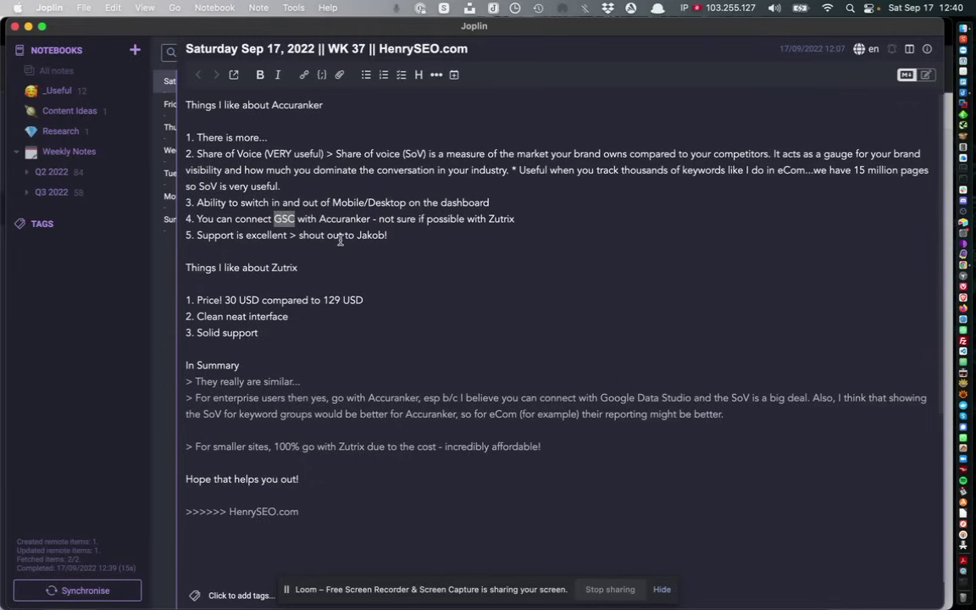
left_click_drag(375, 219, 517, 218)
left_click(296, 206)
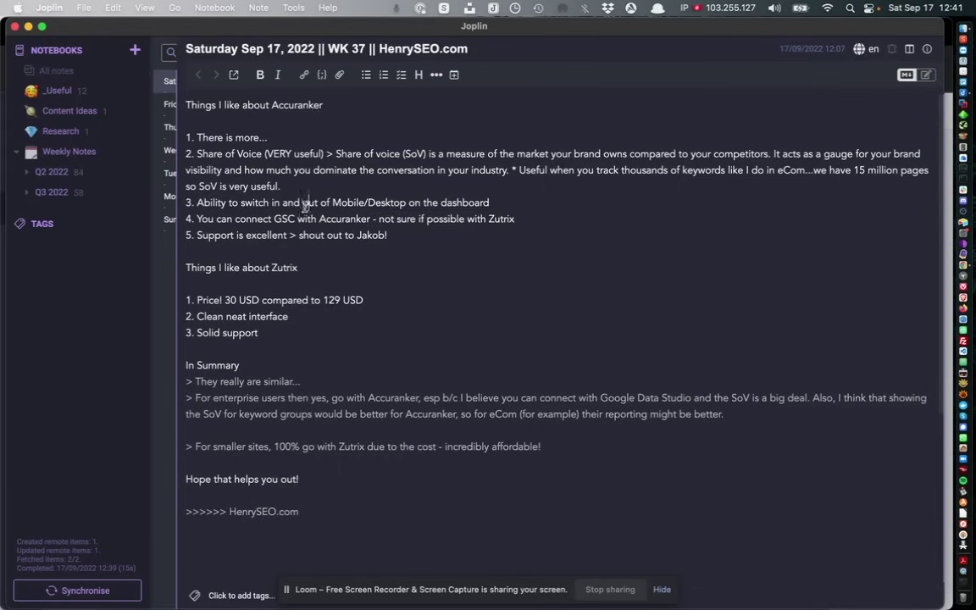
left_click_drag(274, 219, 362, 217)
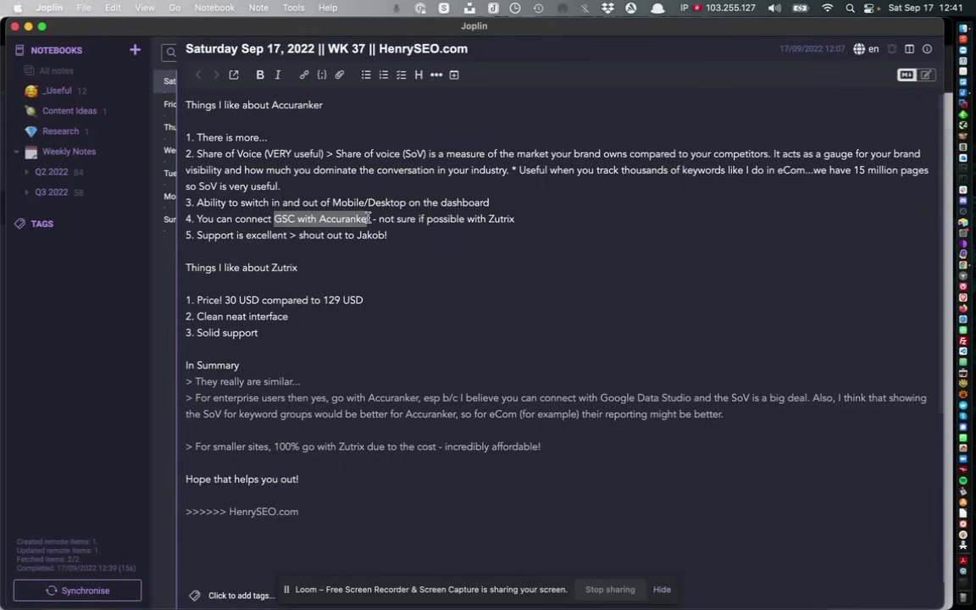
left_click_drag(370, 218, 373, 218)
left_click(355, 235)
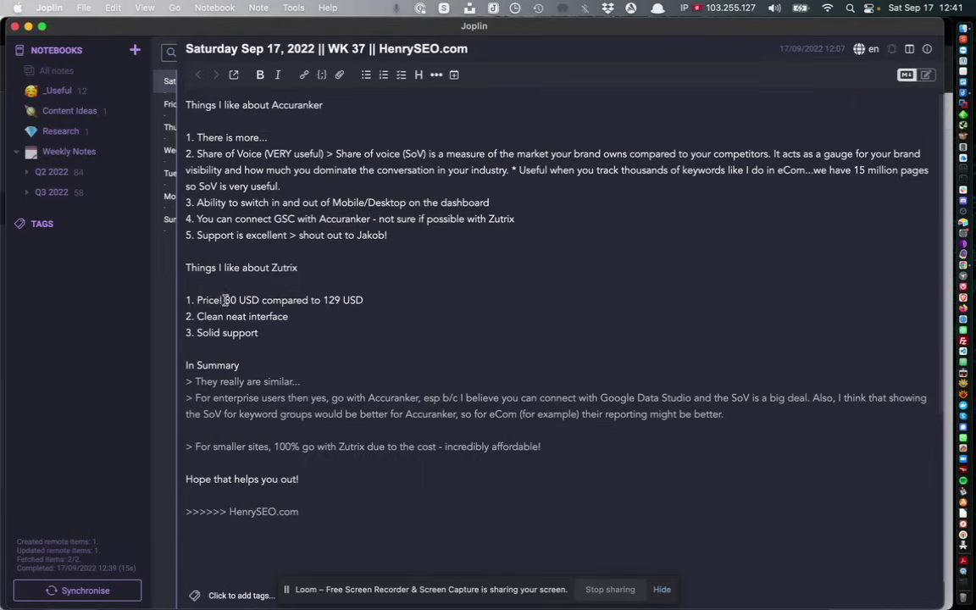
Highlight the price comparison of 30 USD and 129 USD in the note's Zutrix list
left_click_drag(225, 300, 260, 300)
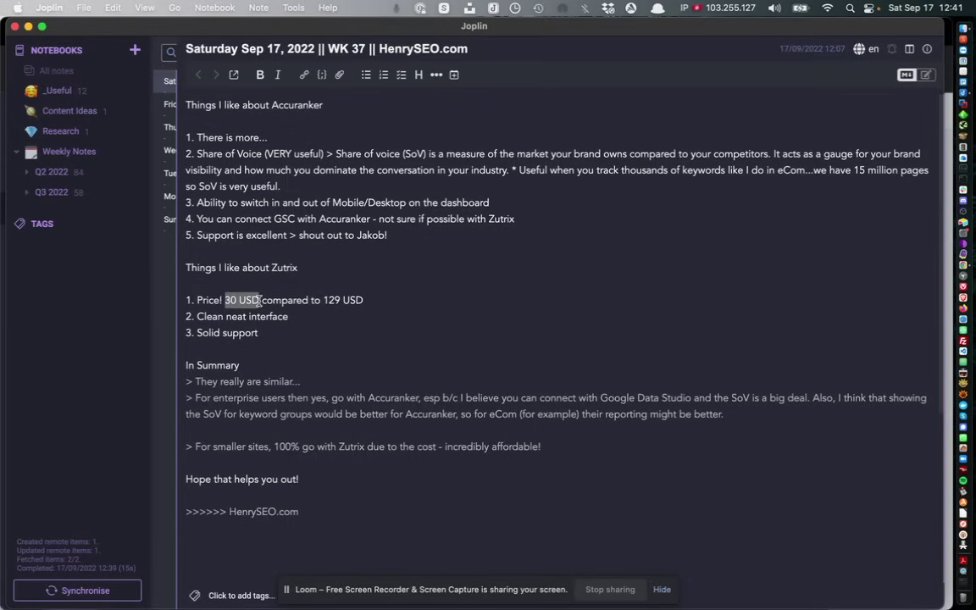
left_click_drag(324, 300, 186, 307)
left_click(280, 301)
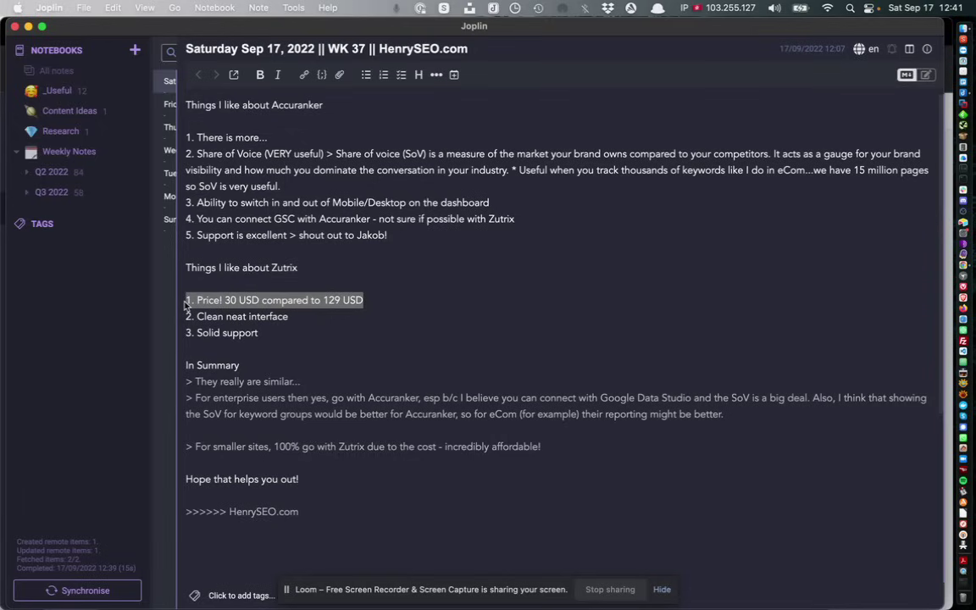
left_click(198, 299)
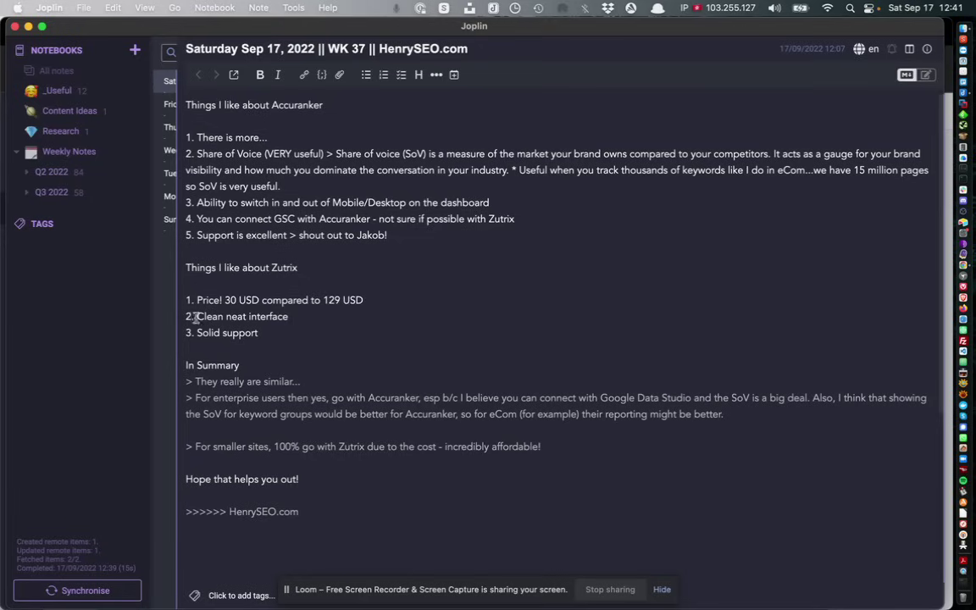
Highlight "Clean neat interface" in the Zutrix list, and switch to Chrome to view Zutrix's Keyword Lab page
left_click_drag(216, 318, 293, 314)
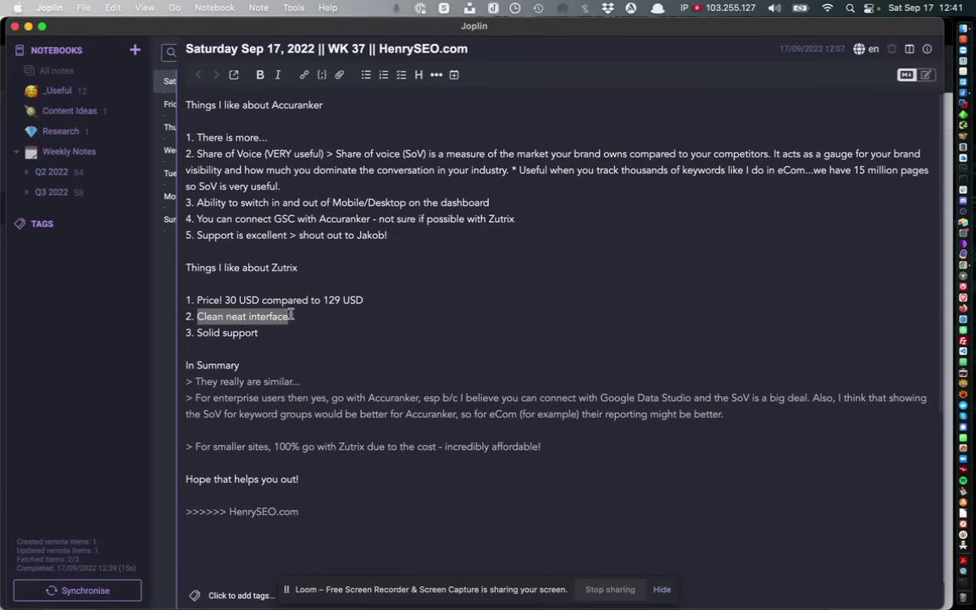
key("super+Tab")
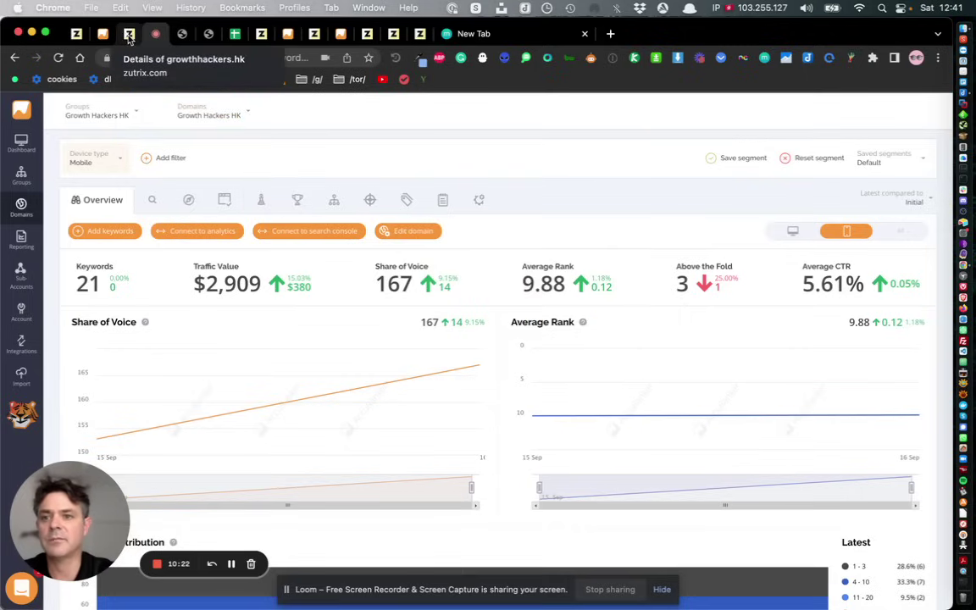
left_click(262, 38)
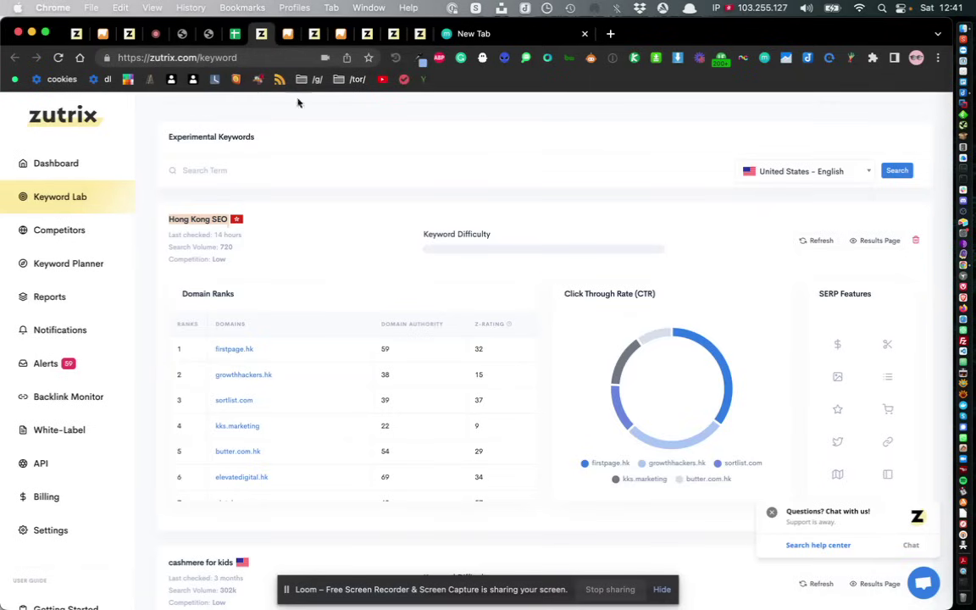
Return to the Joplin note and highlight the support contact in the Accuranker list and "Solid support" in the Zutrix list
key("super+Tab")
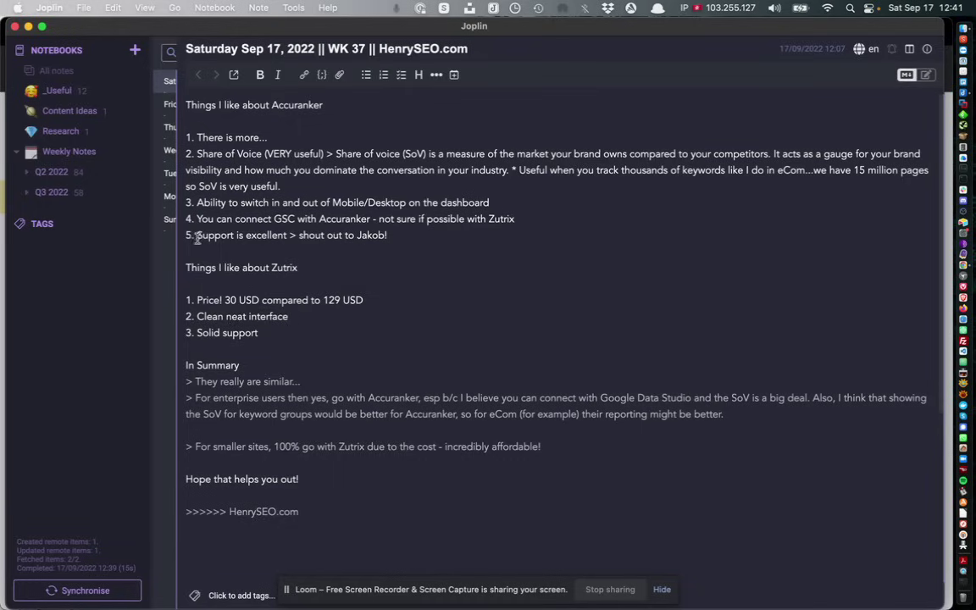
double_click(373, 236)
left_click_drag(198, 333, 259, 334)
Highlight the "In Summary" heading and its line "They really are similar...", and clear the selection
scroll(327, 343, "down", 1)
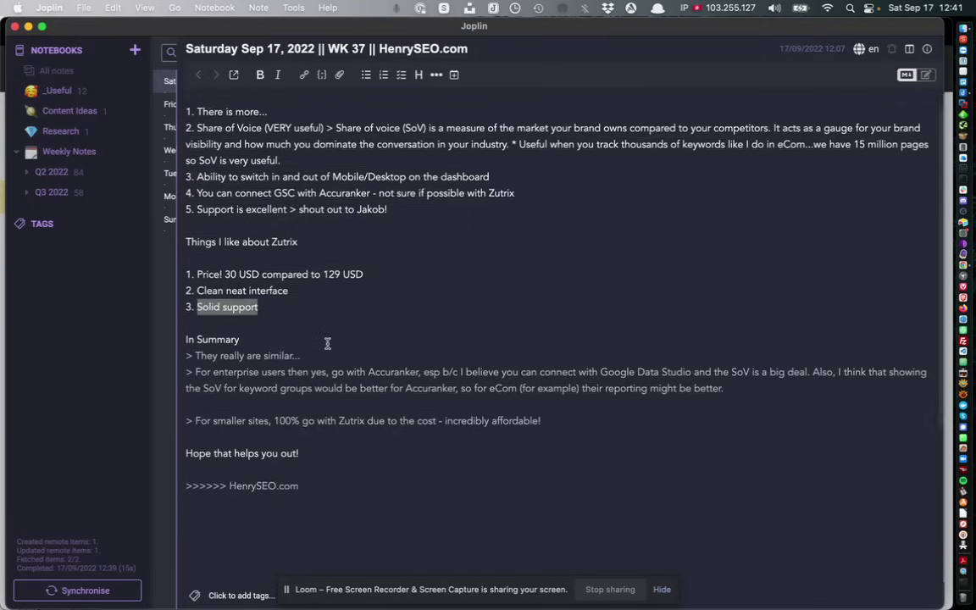
left_click_drag(186, 339, 251, 336)
triple_click(246, 355)
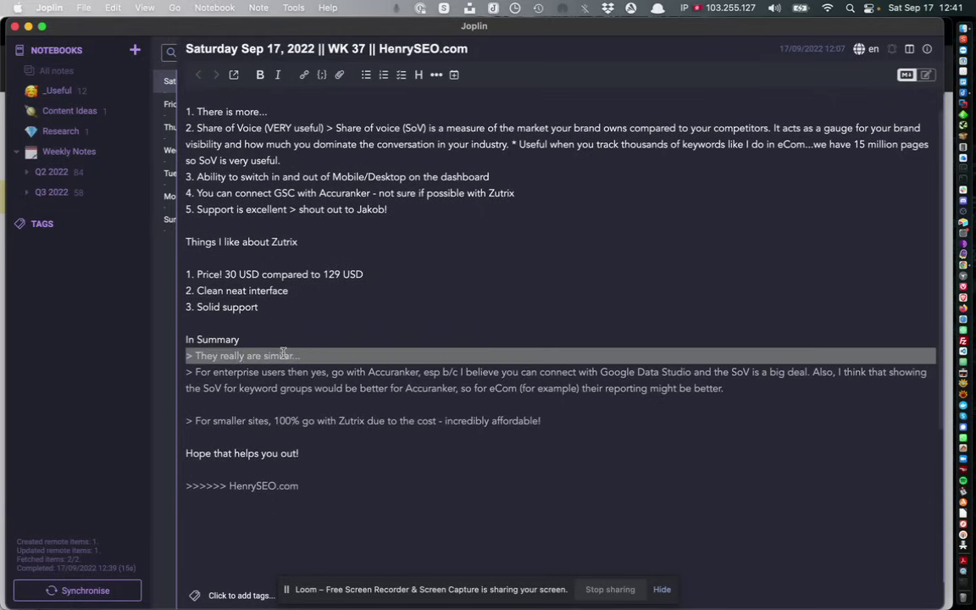
left_click(341, 296)
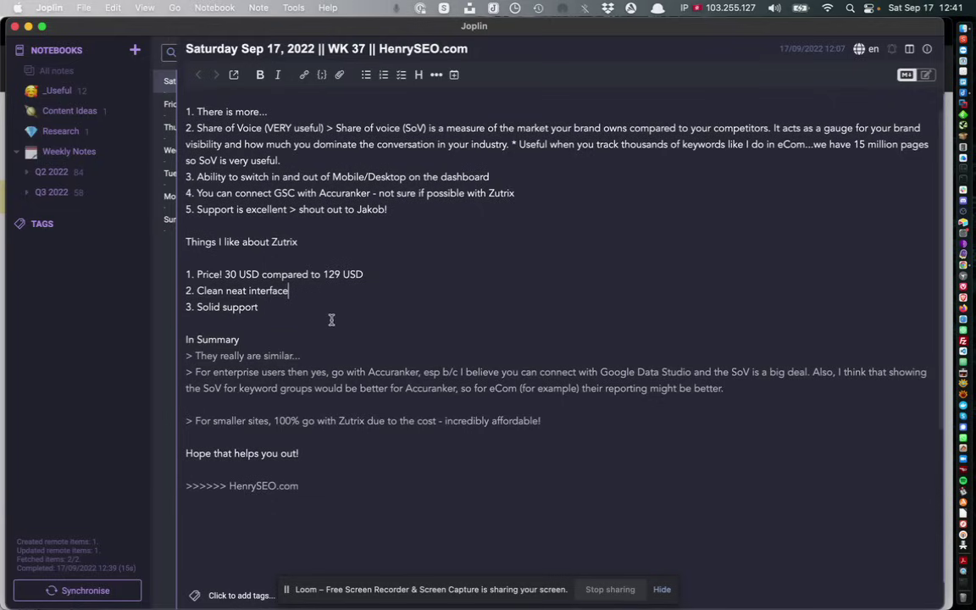
Review the enterprise recommendation in the summary, highlighting "enterprise", "Google Data Studio", "SoV" and "Accuranker", along with "GSC" in the Accuranker list
left_click_drag(214, 372, 253, 370)
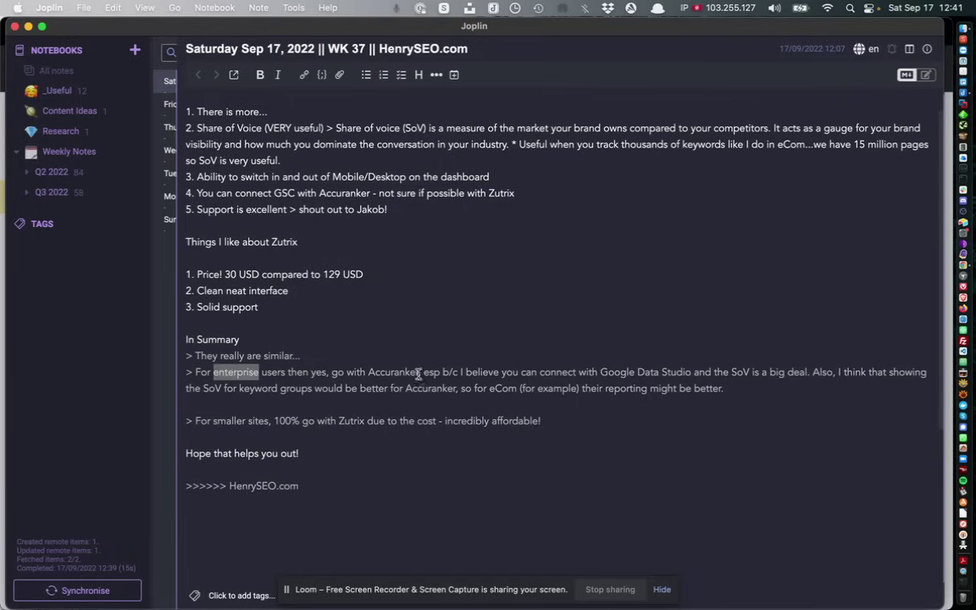
left_click(600, 373)
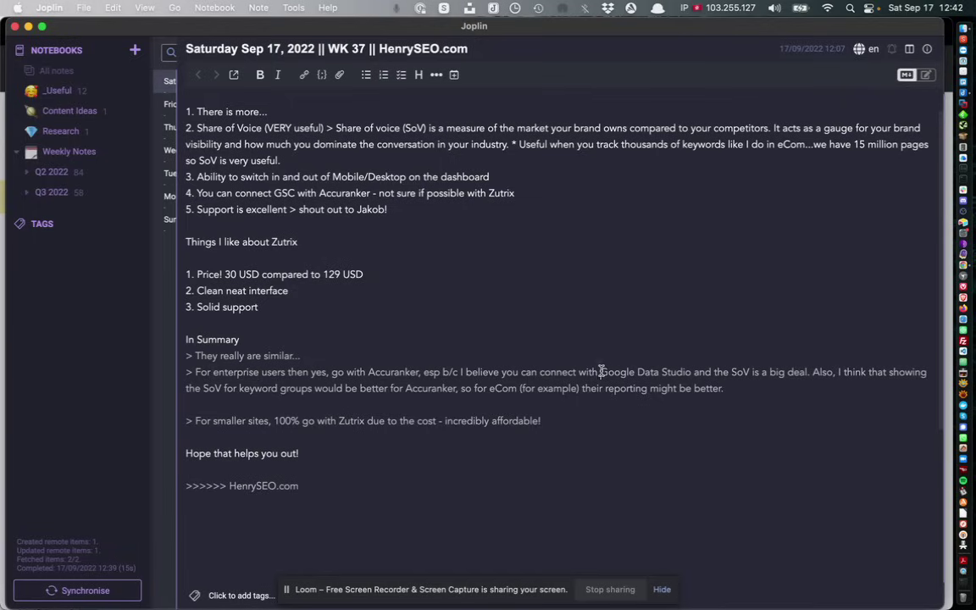
left_click_drag(600, 373, 692, 366)
double_click(284, 193)
left_click_drag(600, 373, 691, 373)
double_click(735, 373)
left_click_drag(601, 373, 692, 368)
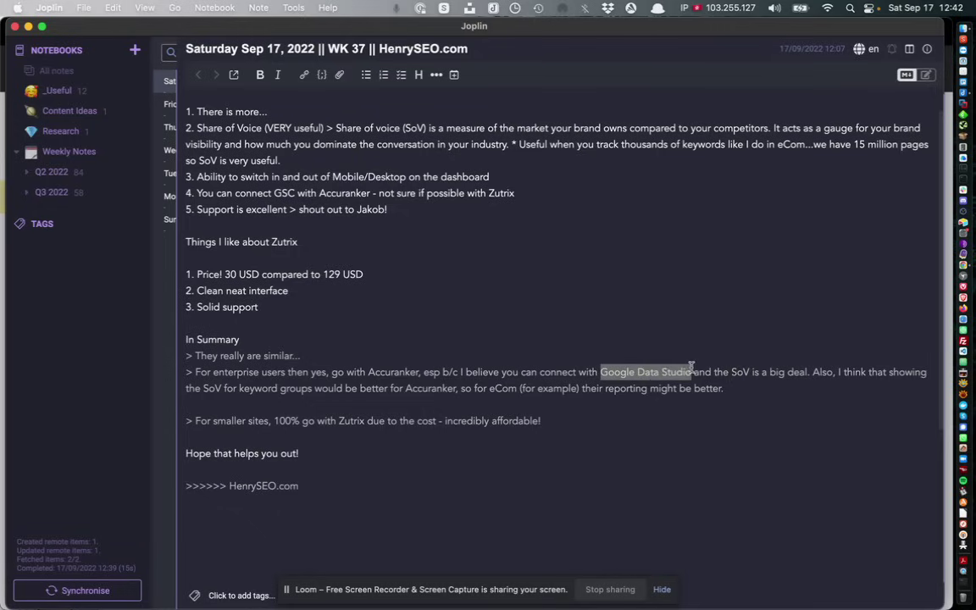
double_click(387, 372)
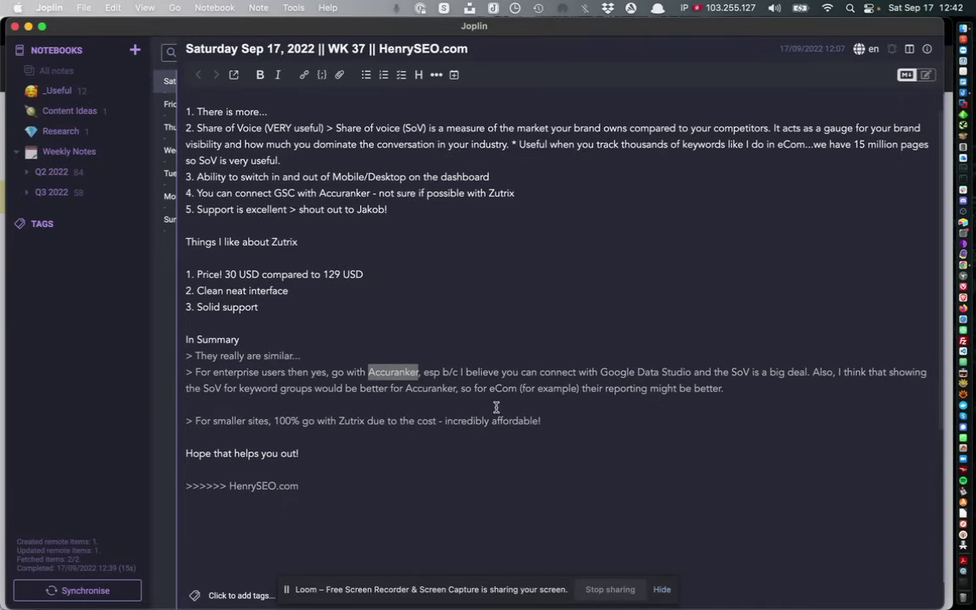
Highlight "Zutrix", "smaller sites" and "incredibly affordable" in the small-site recommendation, and switch to Chrome
double_click(352, 421)
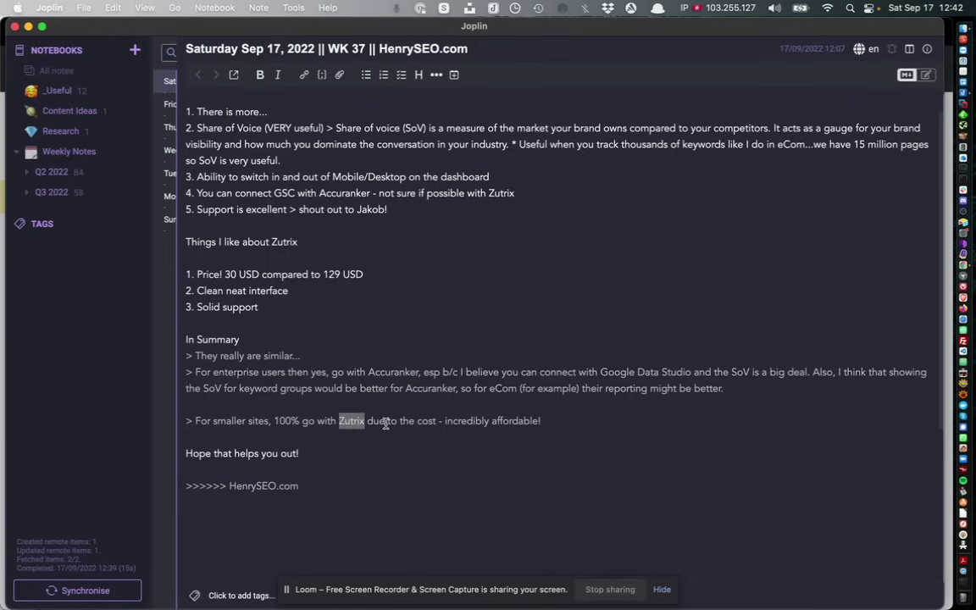
left_click_drag(196, 421, 258, 421)
double_click(344, 420)
double_click(466, 421)
double_click(512, 420)
key("super+Tab")
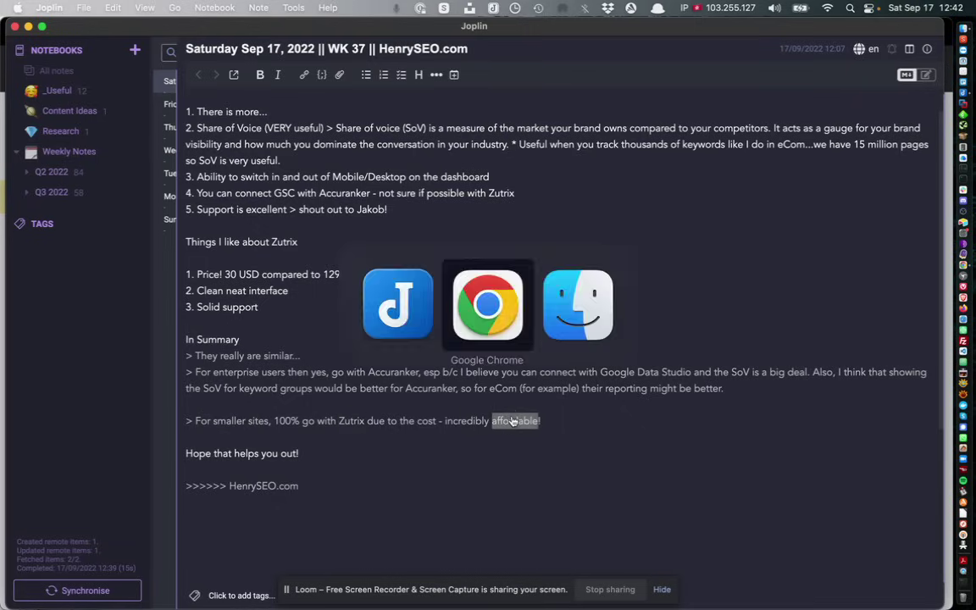